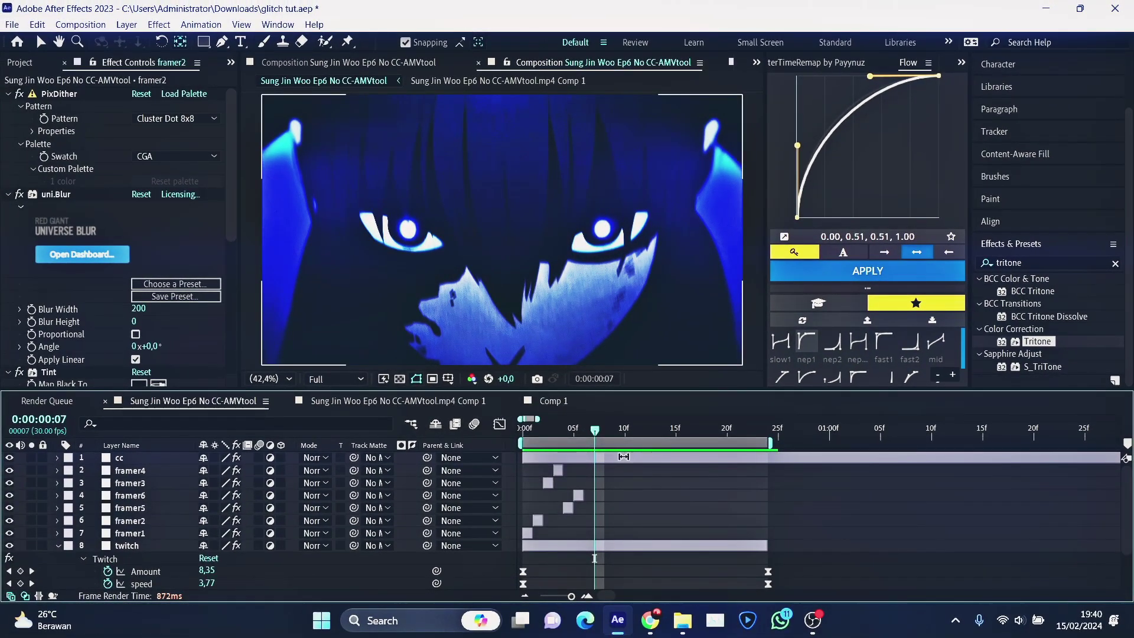
Step: Play and stop the glitch preview, then show twitch's Motion Tile and Twitch (Amount 4.14, speed 2.05)
{"action": "left_click", "coordinate": [40, 41]}
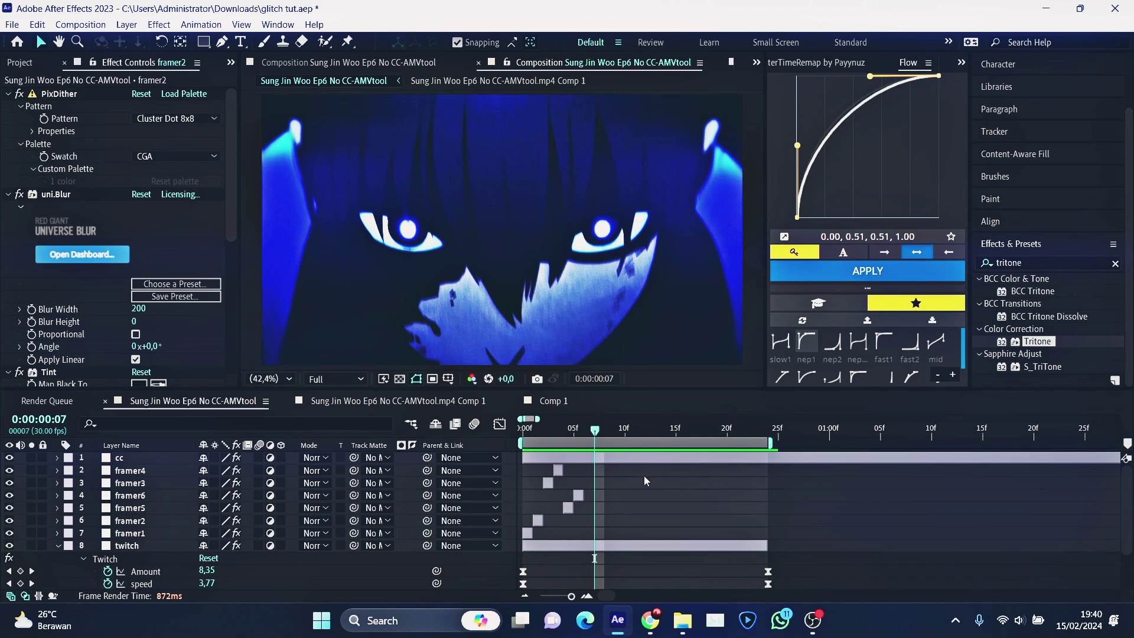
{"action": "key", "text": "space"}
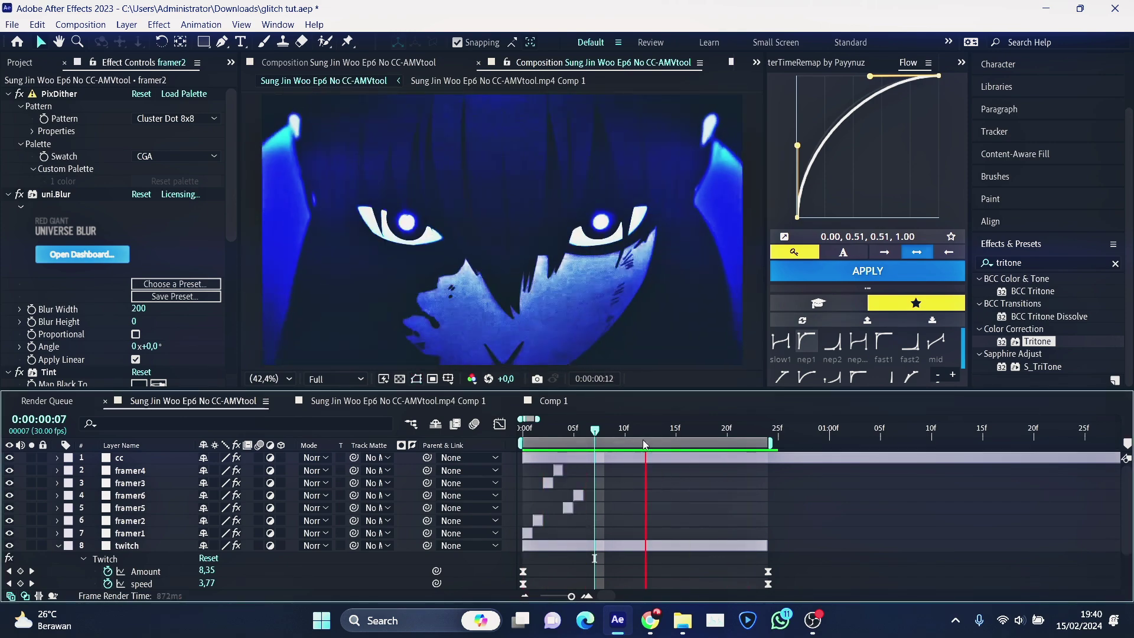
{"action": "key", "text": "space"}
{"action": "left_click", "coordinate": [575, 548]}
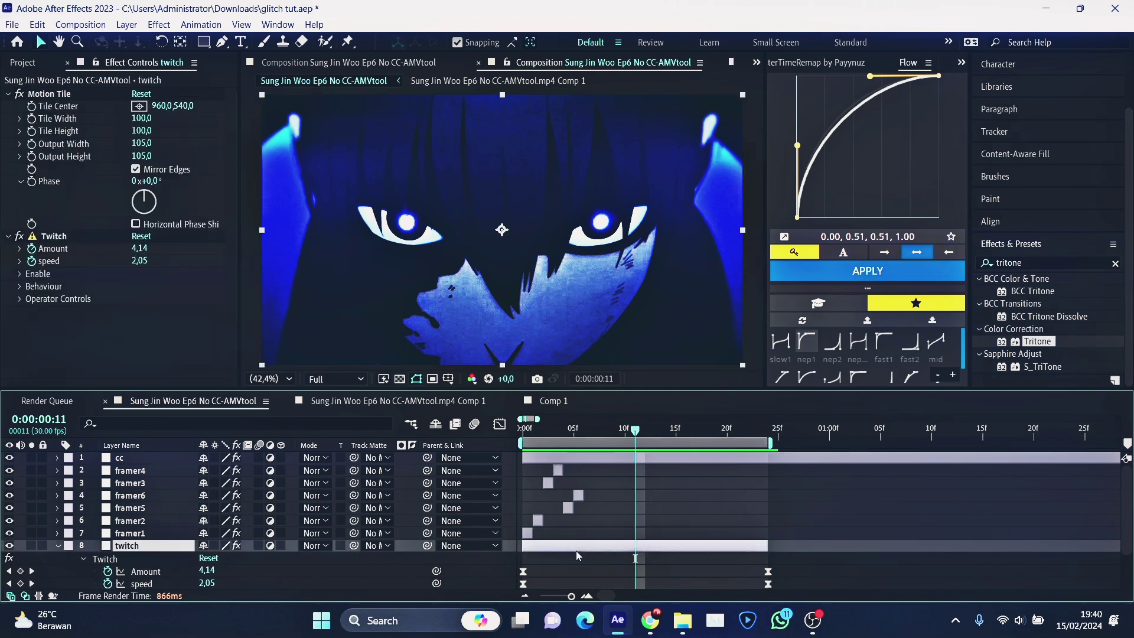
Step: Check the Twitch speed graph, then return to frame 0 and show framer6's PixDither, Universe Blur and S_Hotspots
{"action": "left_click", "coordinate": [53, 236]}
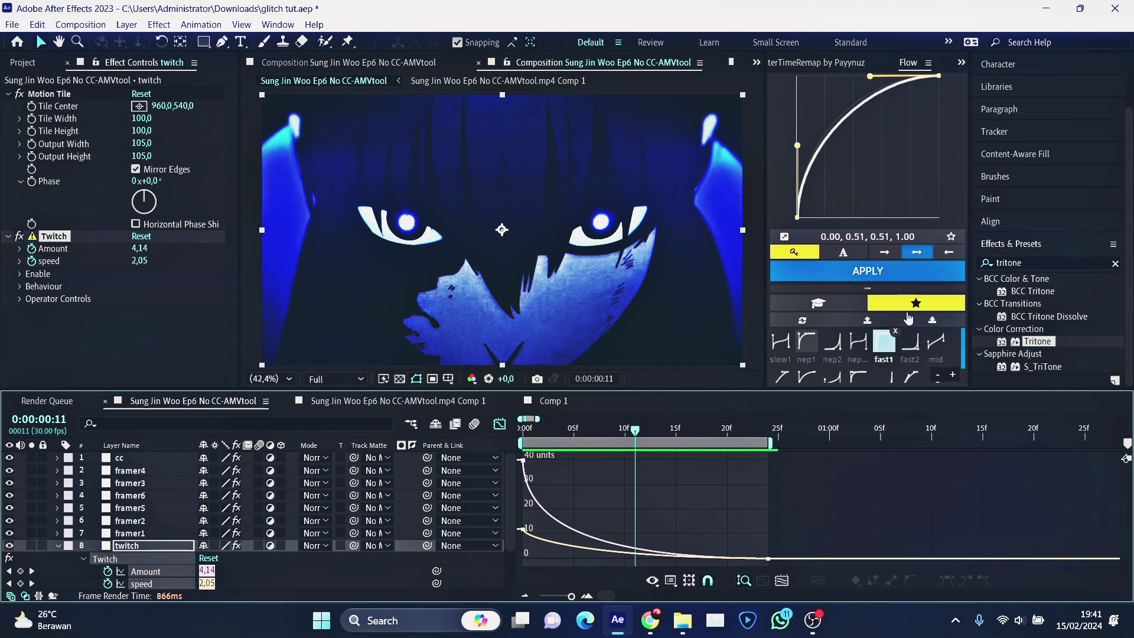
{"action": "left_click", "coordinate": [499, 424]}
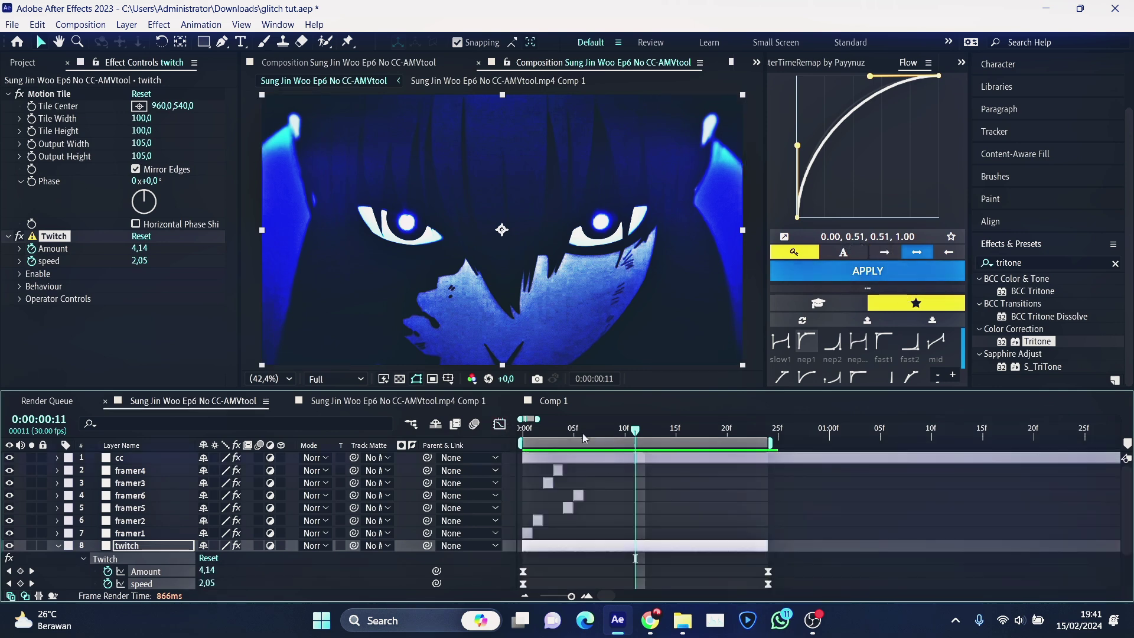
{"action": "key", "text": "Home"}
{"action": "left_click", "coordinate": [579, 495]}
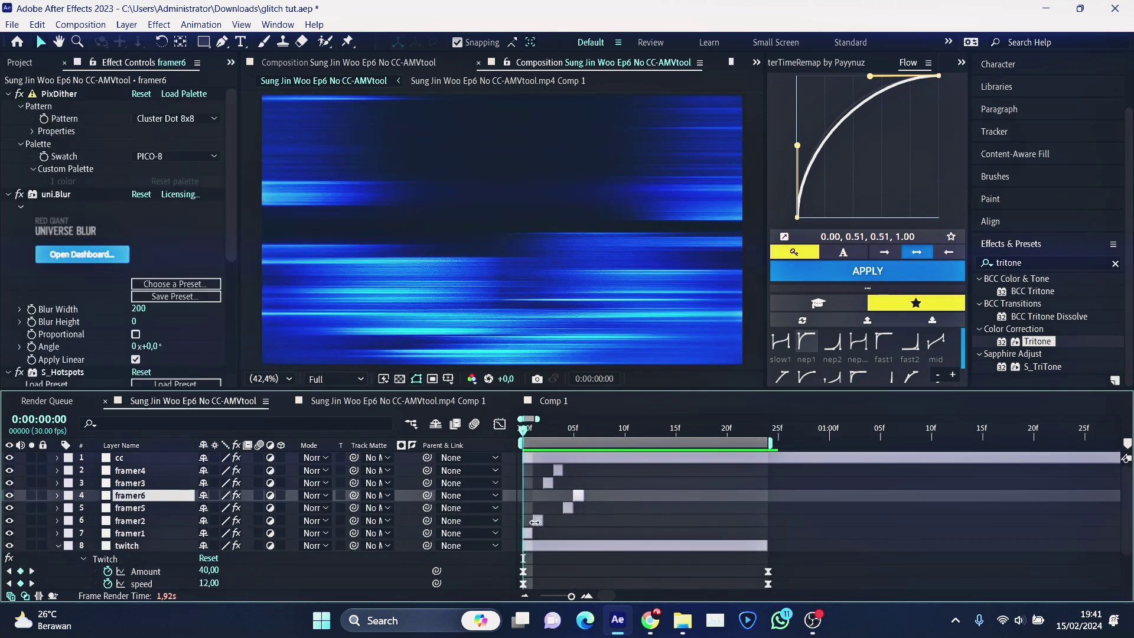
Step: Review framer1's Cartoon, Invert and uni.Blur effects, keeping Cartoon's render mode on Edges
{"action": "left_click", "coordinate": [527, 532]}
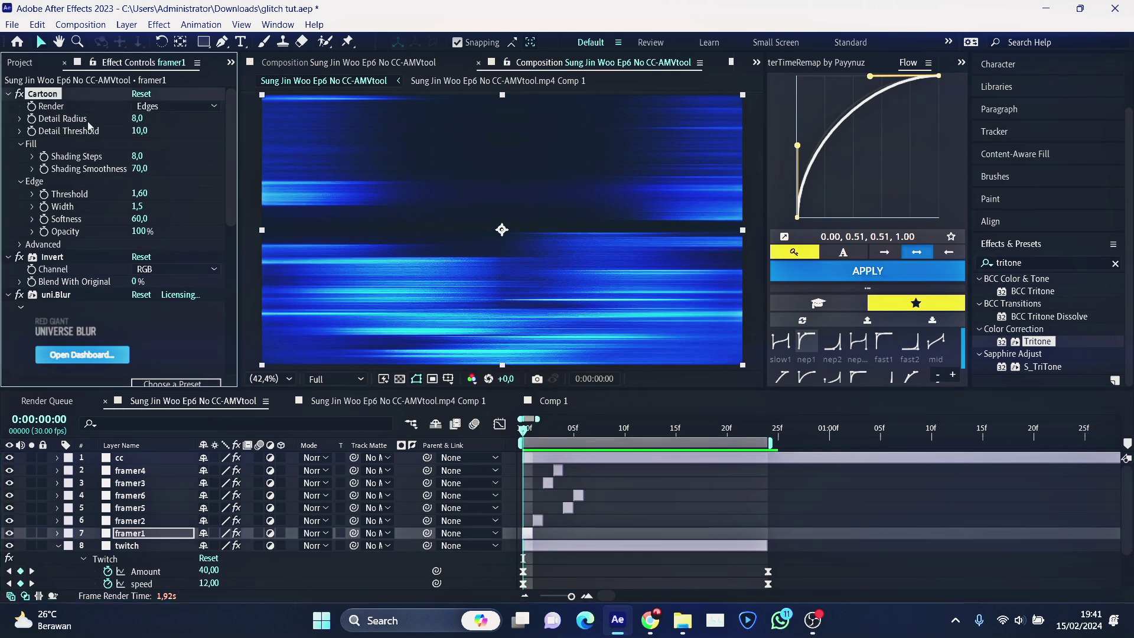
{"action": "left_click", "coordinate": [39, 258]}
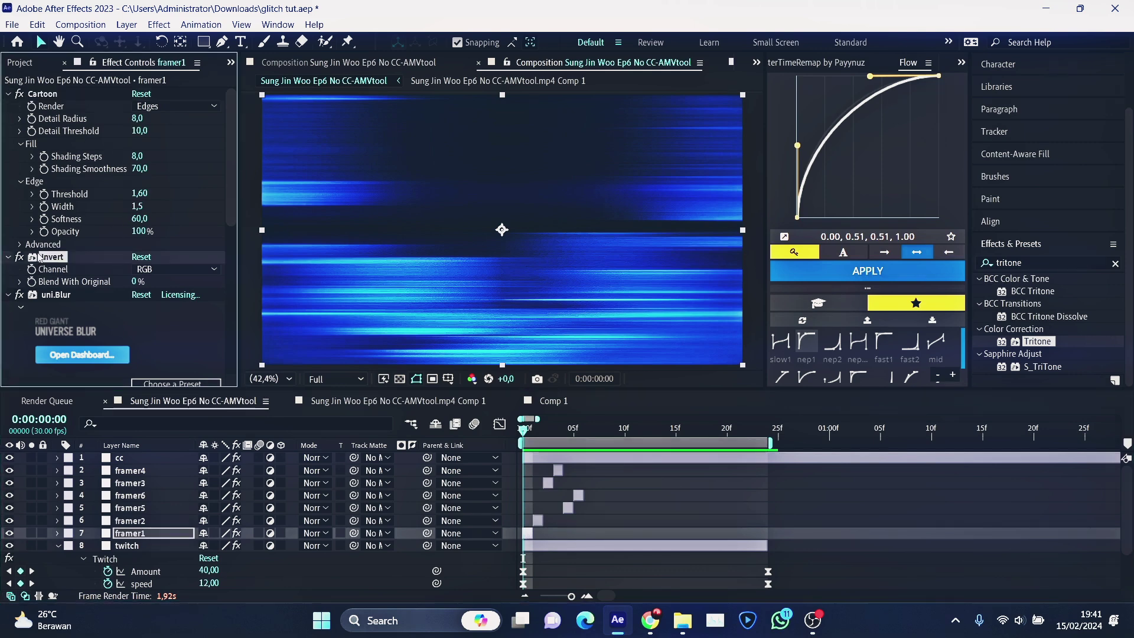
{"action": "left_click", "coordinate": [57, 296]}
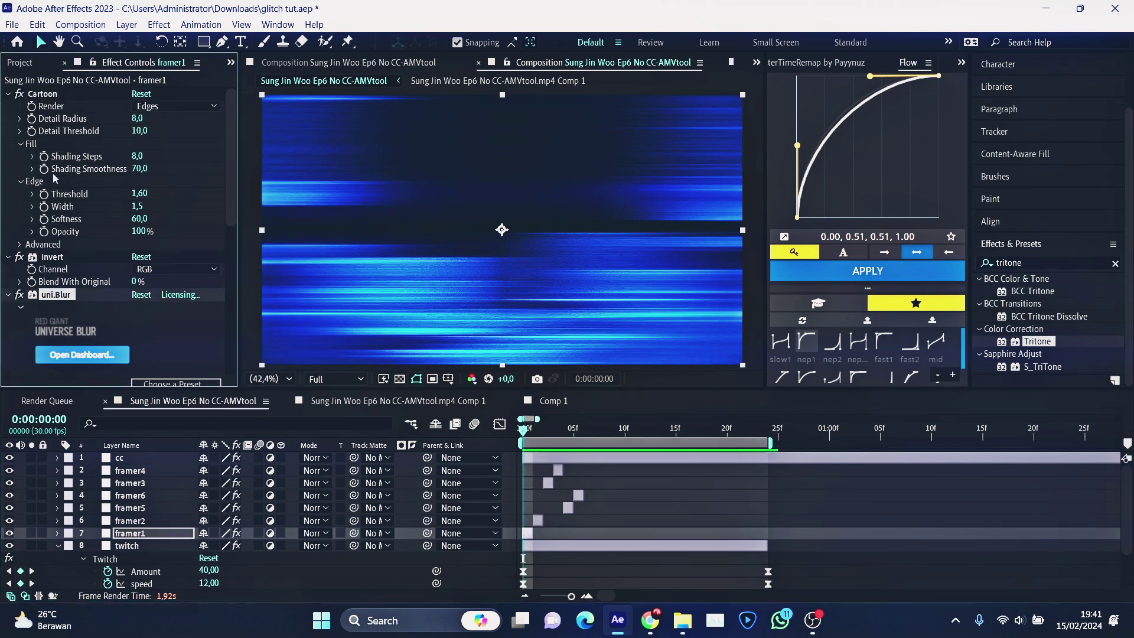
{"action": "left_click", "coordinate": [44, 95]}
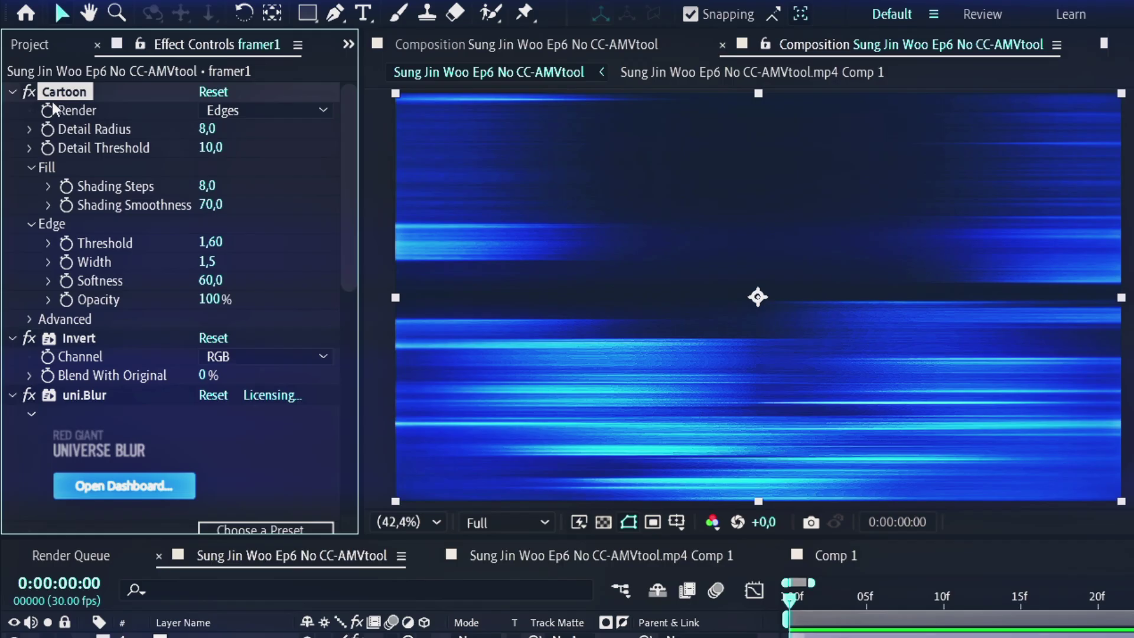
{"action": "left_click", "coordinate": [236, 109]}
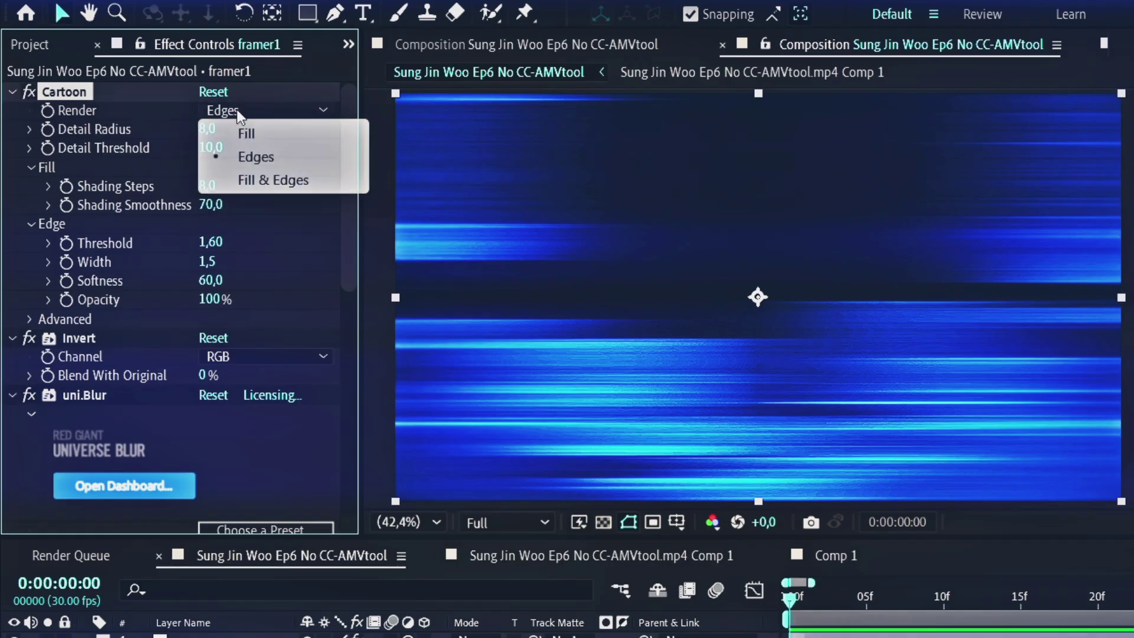
{"action": "left_click", "coordinate": [261, 157]}
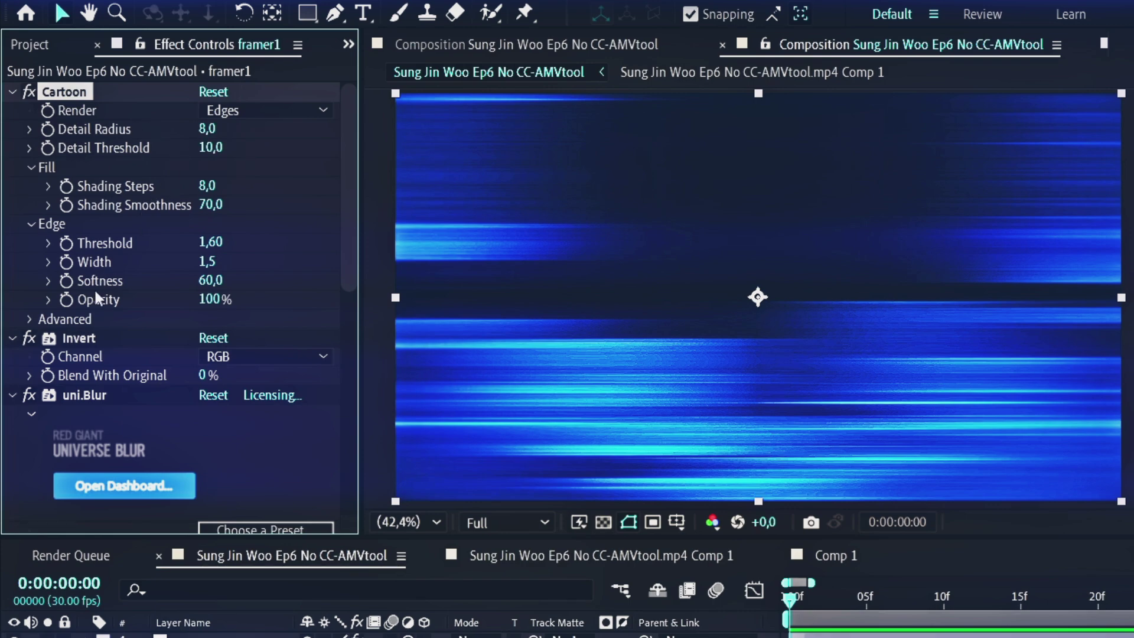
{"action": "left_click", "coordinate": [60, 338]}
{"action": "left_click", "coordinate": [84, 398]}
Step: Review framer1's Deep Glow and Tritone effects, then step forward to frame 1
{"action": "scroll", "coordinate": [112, 372], "scroll_direction": "down", "scroll_amount": 3}
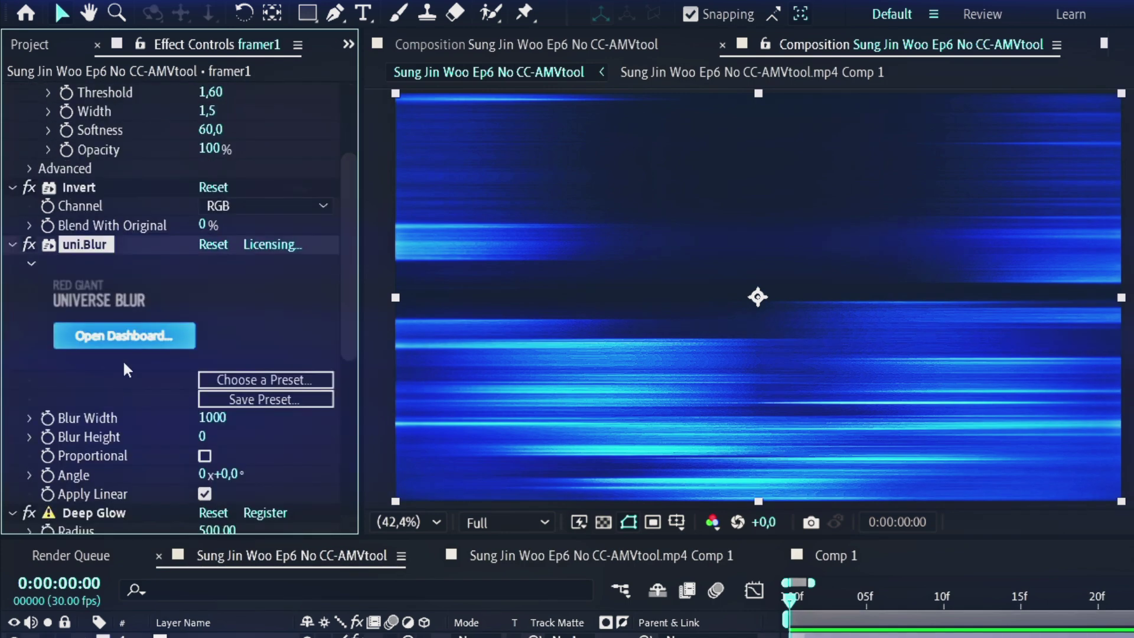
{"action": "scroll", "coordinate": [112, 363], "scroll_direction": "down", "scroll_amount": 4}
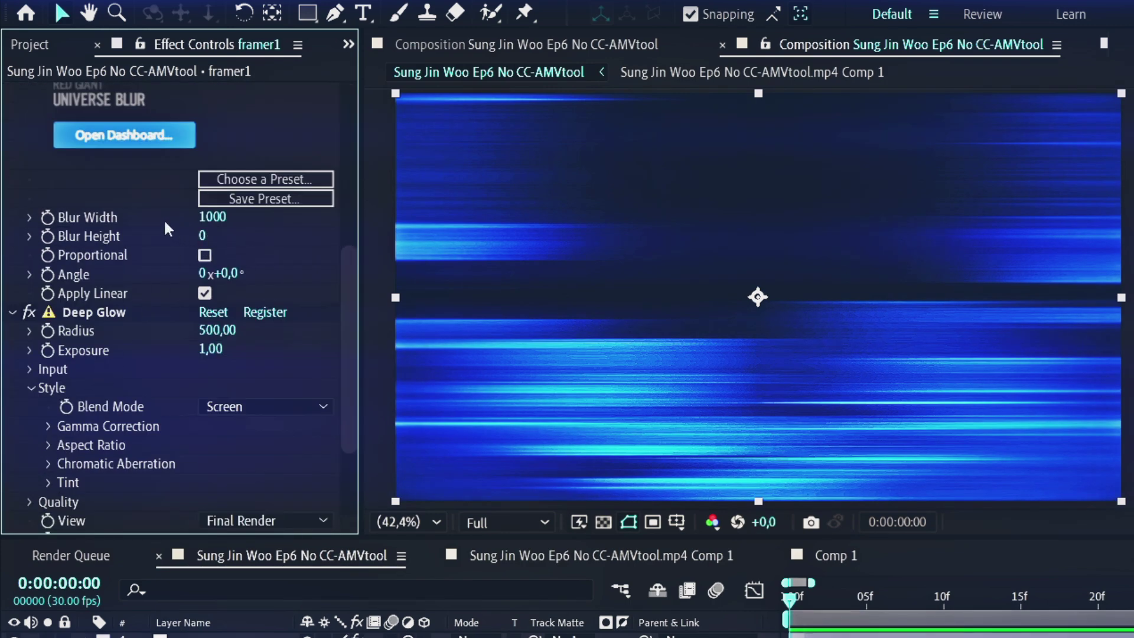
{"action": "scroll", "coordinate": [166, 225], "scroll_direction": "up", "scroll_amount": 1}
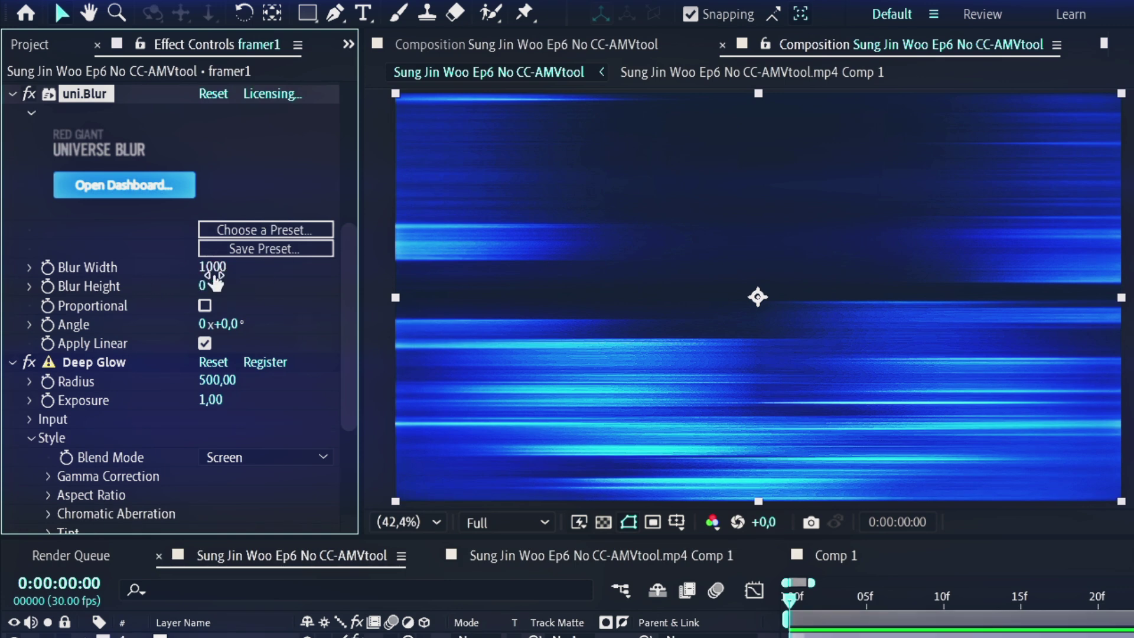
{"action": "left_click", "coordinate": [118, 360]}
{"action": "scroll", "coordinate": [118, 331], "scroll_direction": "down", "scroll_amount": 1}
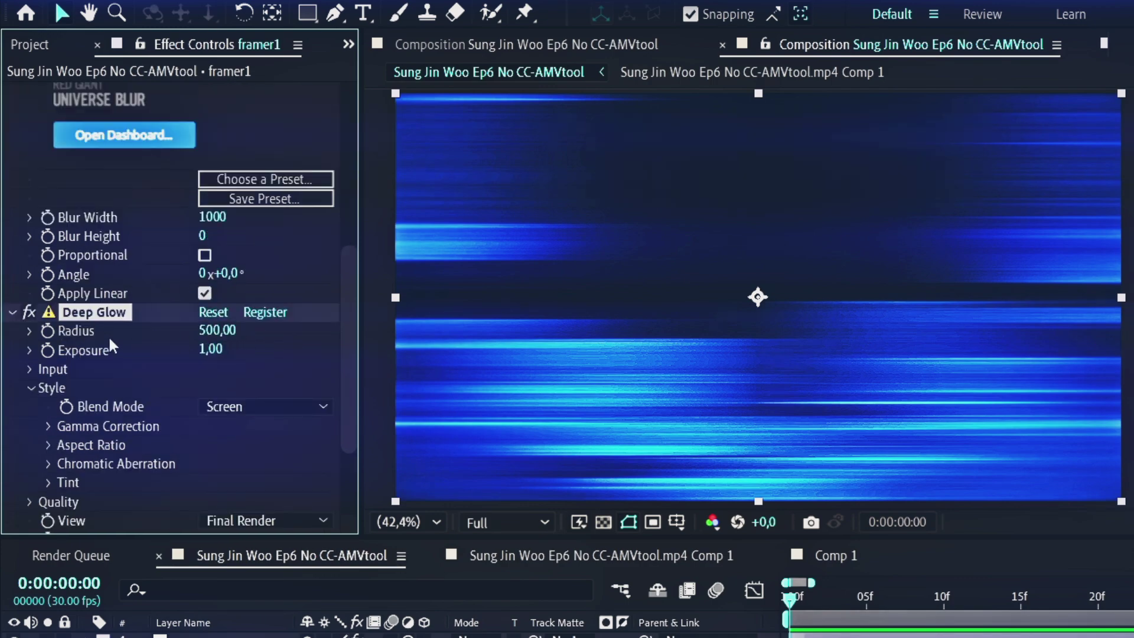
{"action": "scroll", "coordinate": [108, 335], "scroll_direction": "down", "scroll_amount": 3}
{"action": "left_click", "coordinate": [81, 449]}
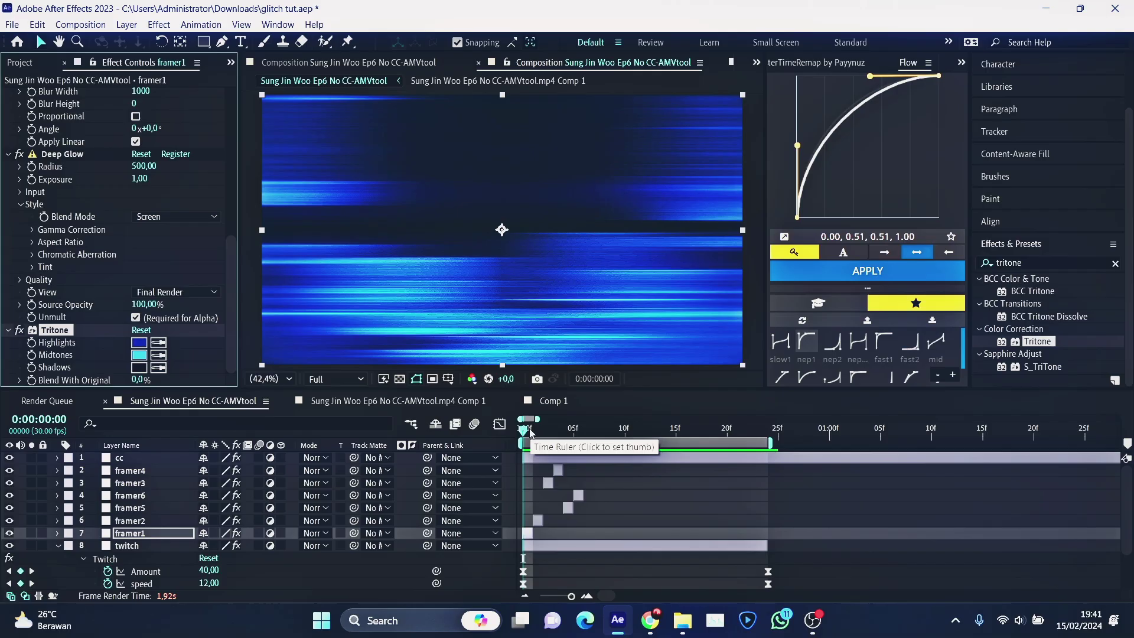
{"action": "key", "text": "Page_Down"}
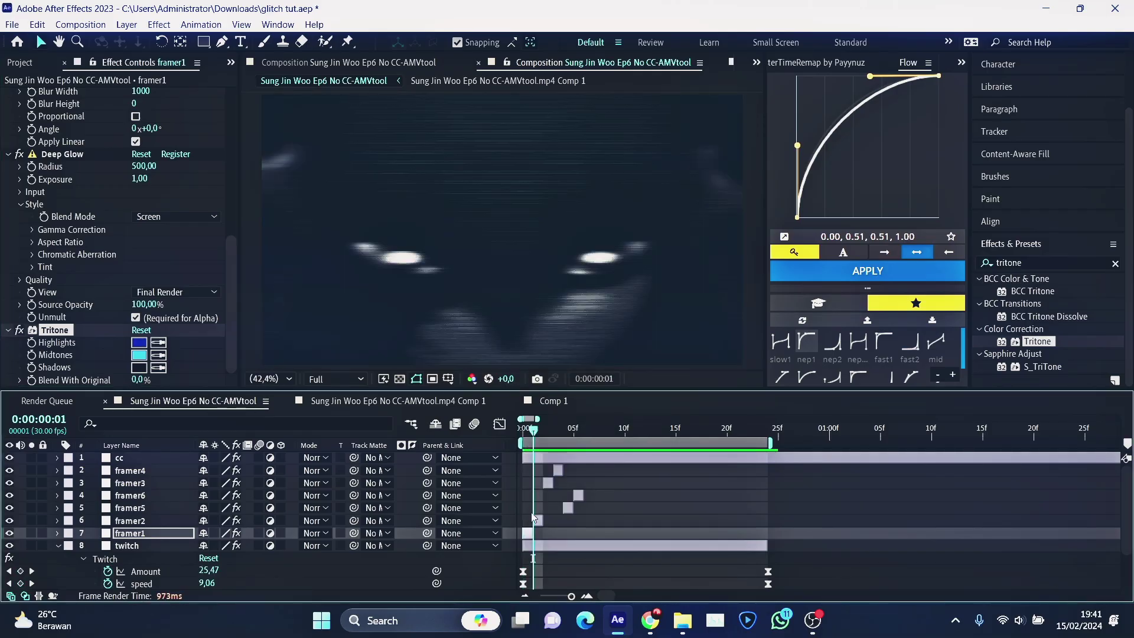
Step: Select framer2 and review its PixDither and uni.Blur effects
{"action": "left_click", "coordinate": [536, 519]}
{"action": "left_click", "coordinate": [94, 93]}
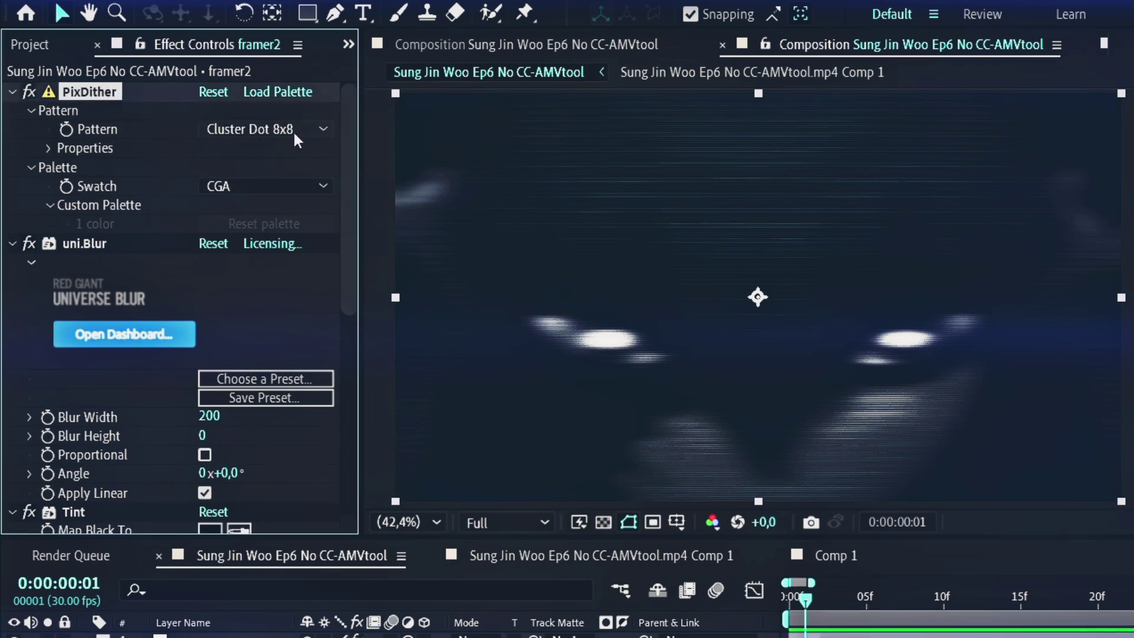
{"action": "left_click", "coordinate": [117, 244]}
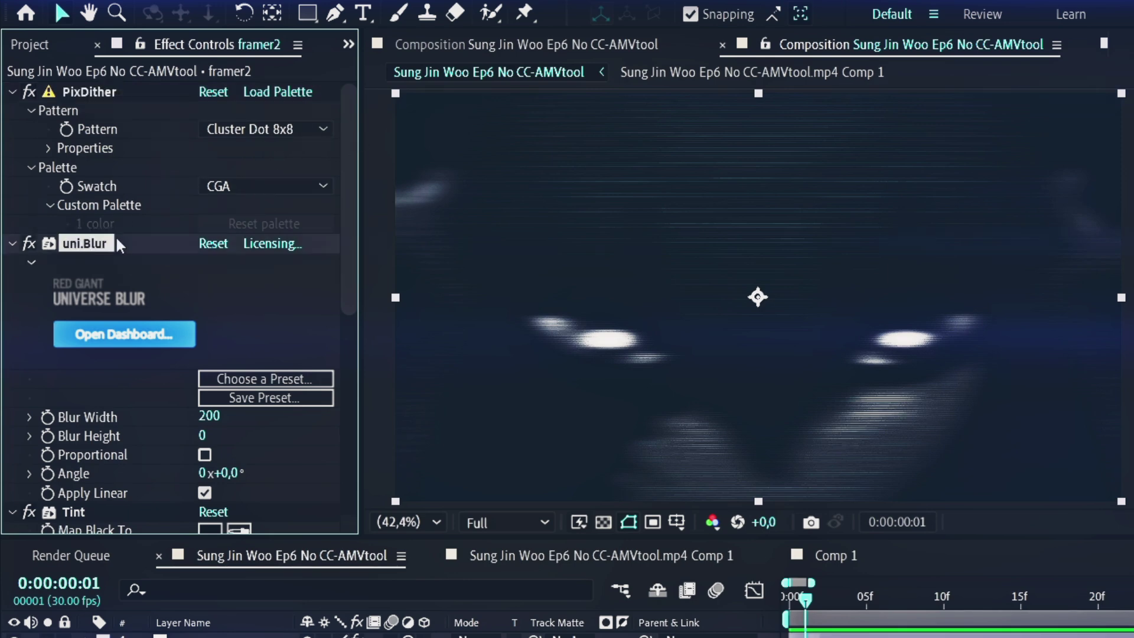
{"action": "scroll", "coordinate": [91, 264], "scroll_direction": "down", "scroll_amount": 2}
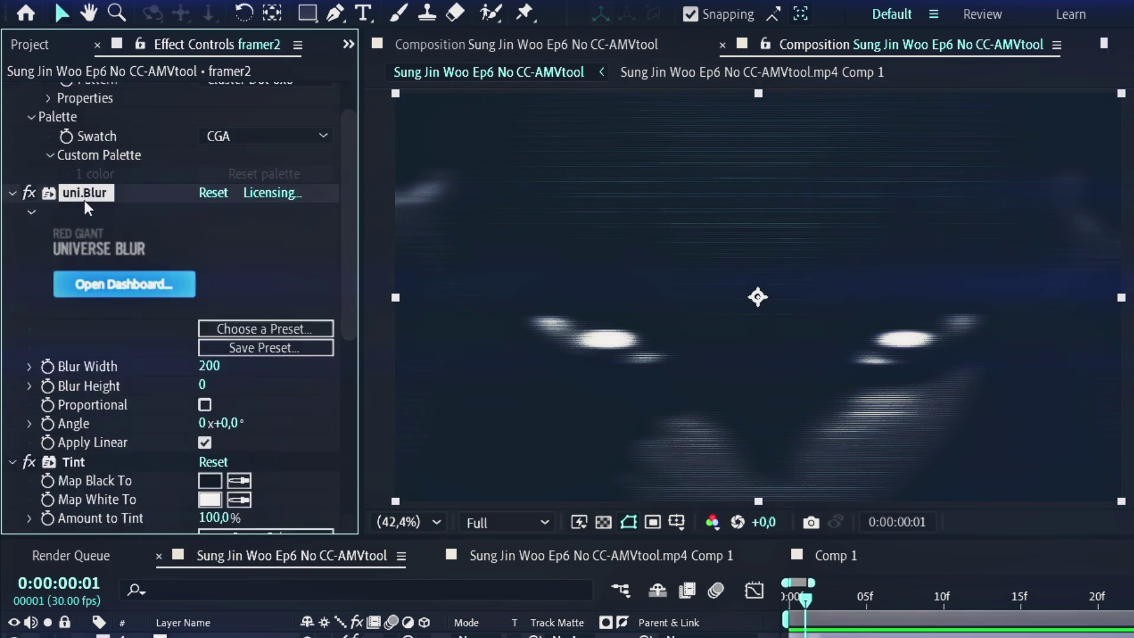
{"action": "scroll", "coordinate": [85, 200], "scroll_direction": "down", "scroll_amount": 2}
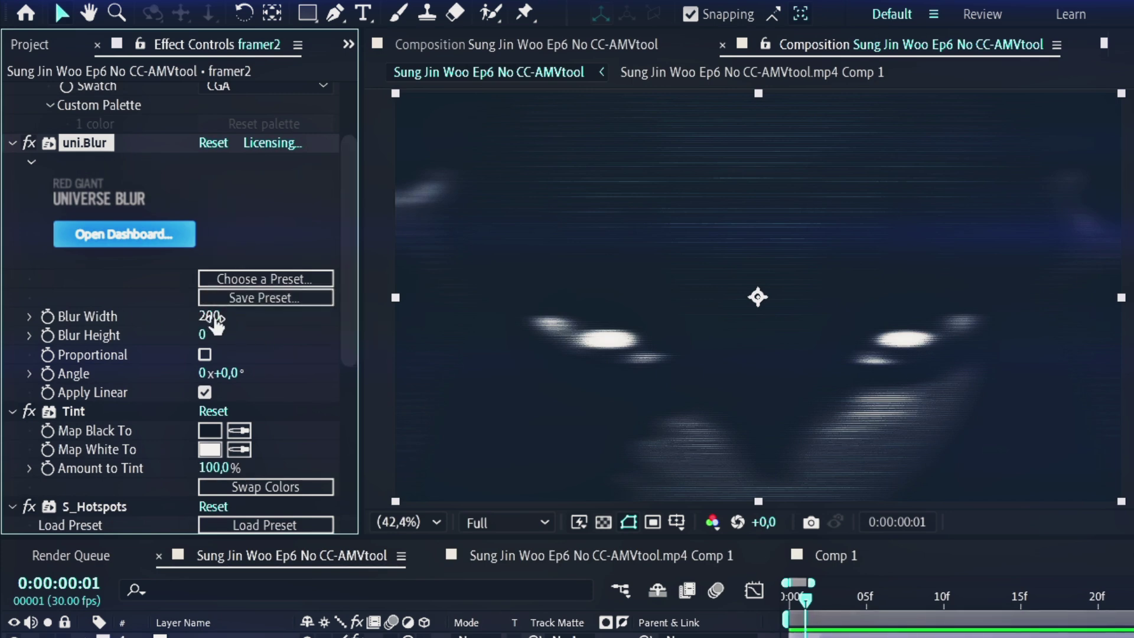
{"action": "scroll", "coordinate": [105, 349], "scroll_direction": "down", "scroll_amount": 4}
Step: Review framer2's Tint and S_Hotspots, then move to frame 2 showing framer3's Wave Warp and S_ScanLines
{"action": "left_click", "coordinate": [67, 314]}
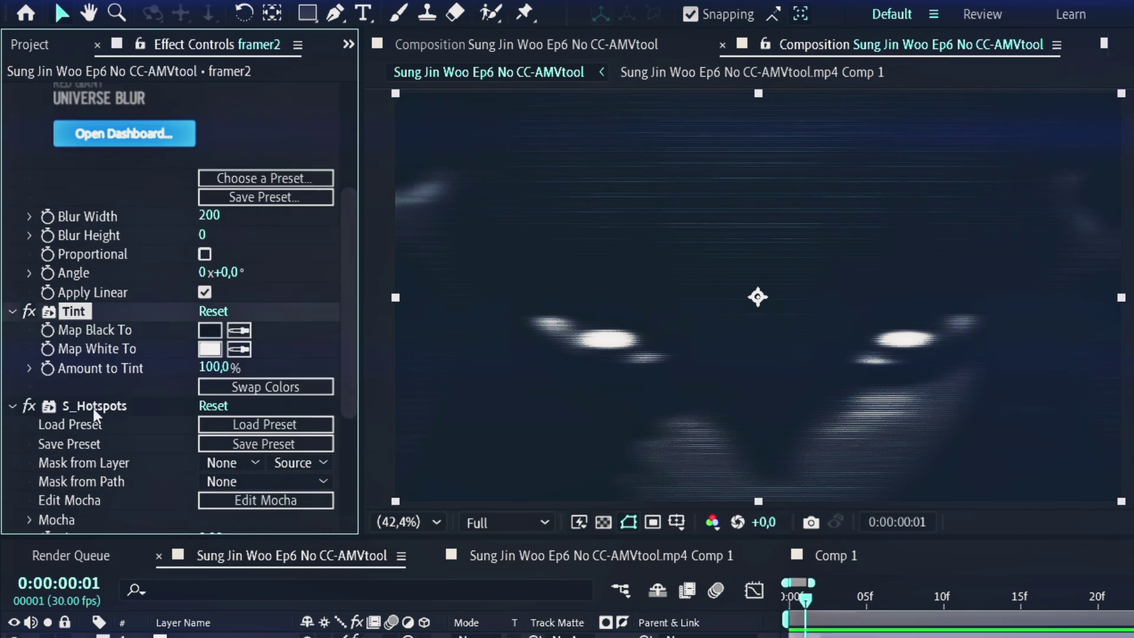
{"action": "left_click", "coordinate": [93, 408]}
{"action": "scroll", "coordinate": [93, 409], "scroll_direction": "down", "scroll_amount": 5}
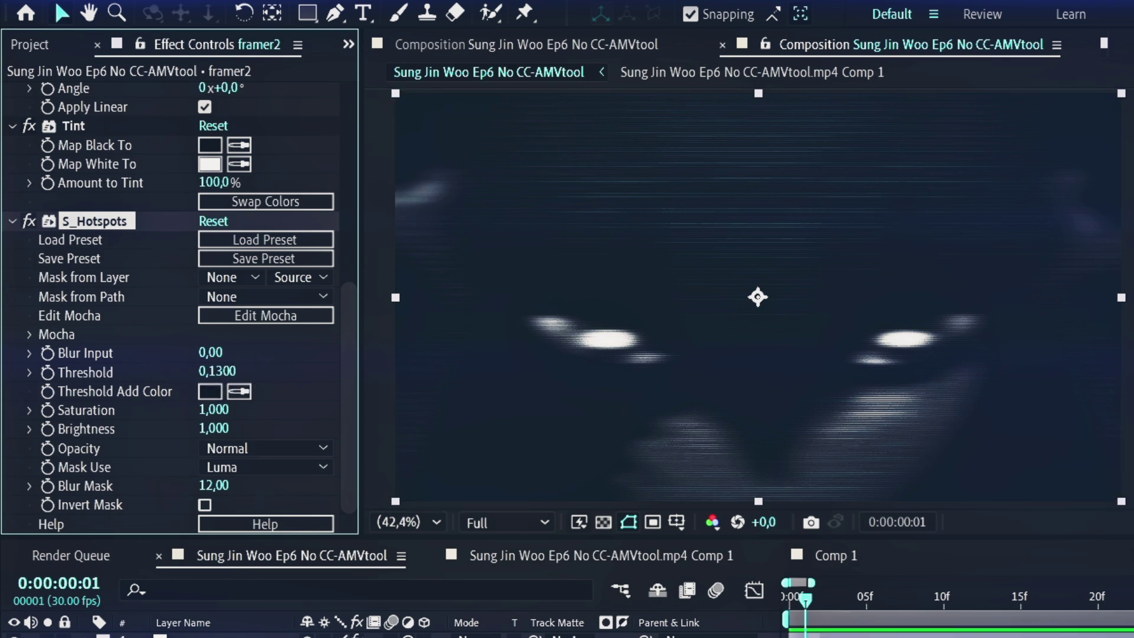
{"action": "left_click_drag", "start_coordinate": [809, 597], "coordinate": [824, 593]}
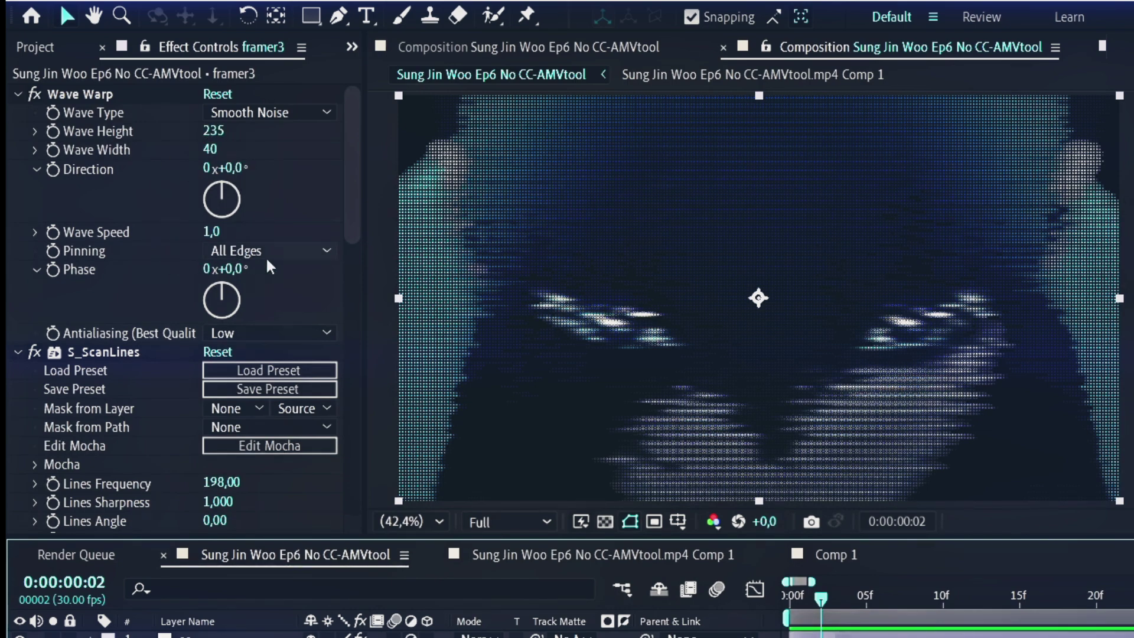
Step: Review framer3's S_ScanLines and BCC LED settings, then show framer4's PixDither and uni.Blur at frame 3
{"action": "left_click", "coordinate": [104, 353]}
{"action": "scroll", "coordinate": [101, 331], "scroll_direction": "down", "scroll_amount": 8}
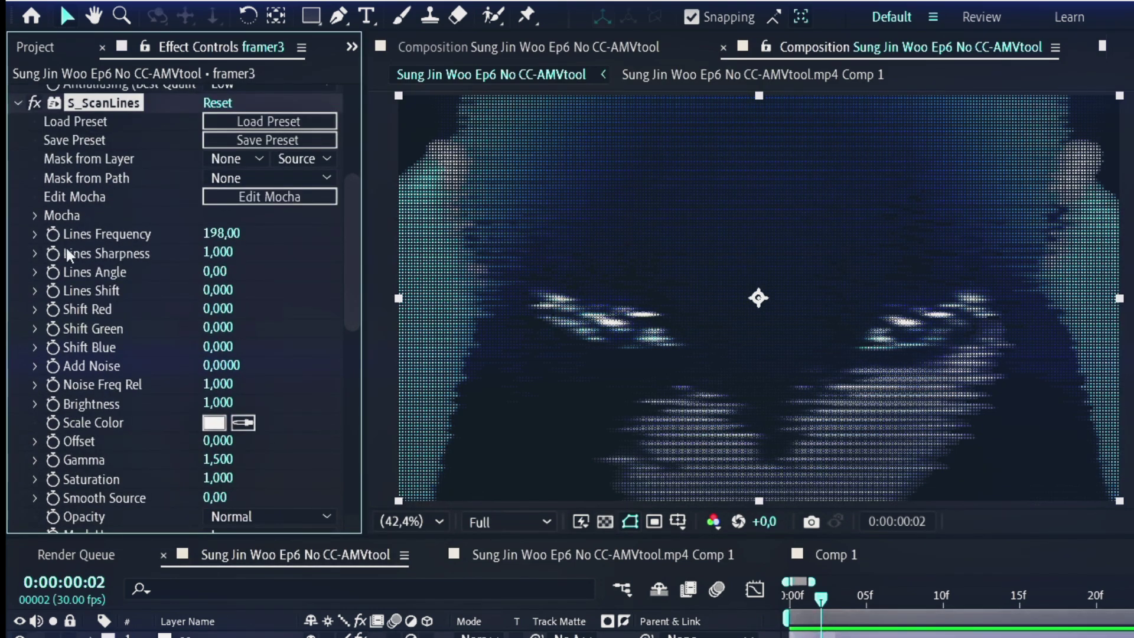
{"action": "scroll", "coordinate": [134, 227], "scroll_direction": "down", "scroll_amount": 3}
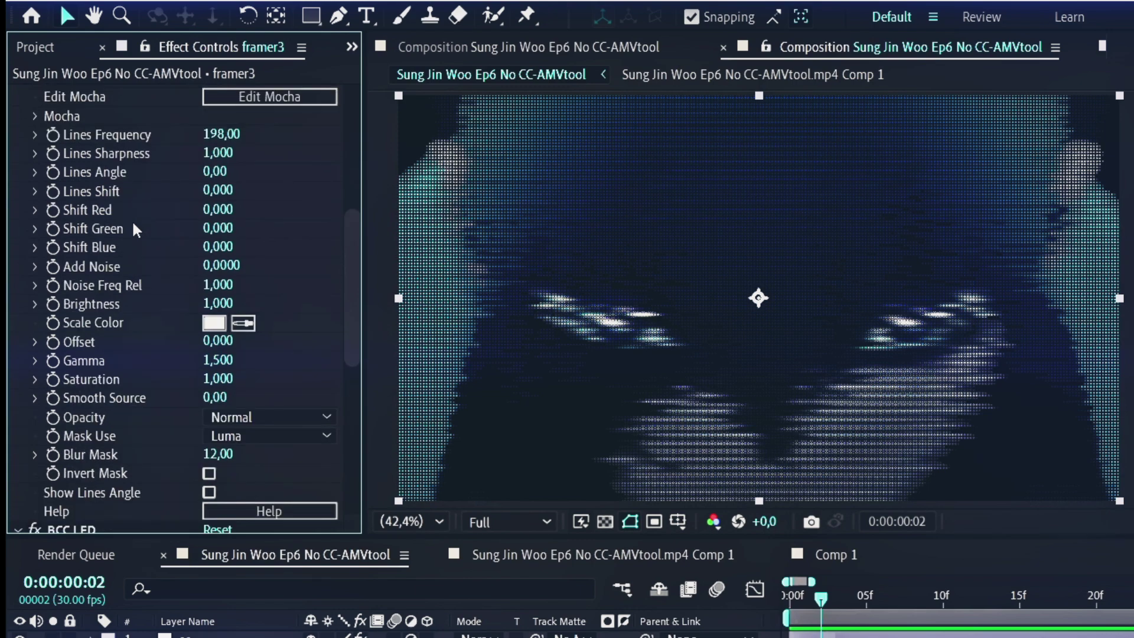
{"action": "scroll", "coordinate": [135, 229], "scroll_direction": "down", "scroll_amount": 7}
{"action": "scroll", "coordinate": [135, 229], "scroll_direction": "down", "scroll_amount": 2}
{"action": "left_click", "coordinate": [71, 281]}
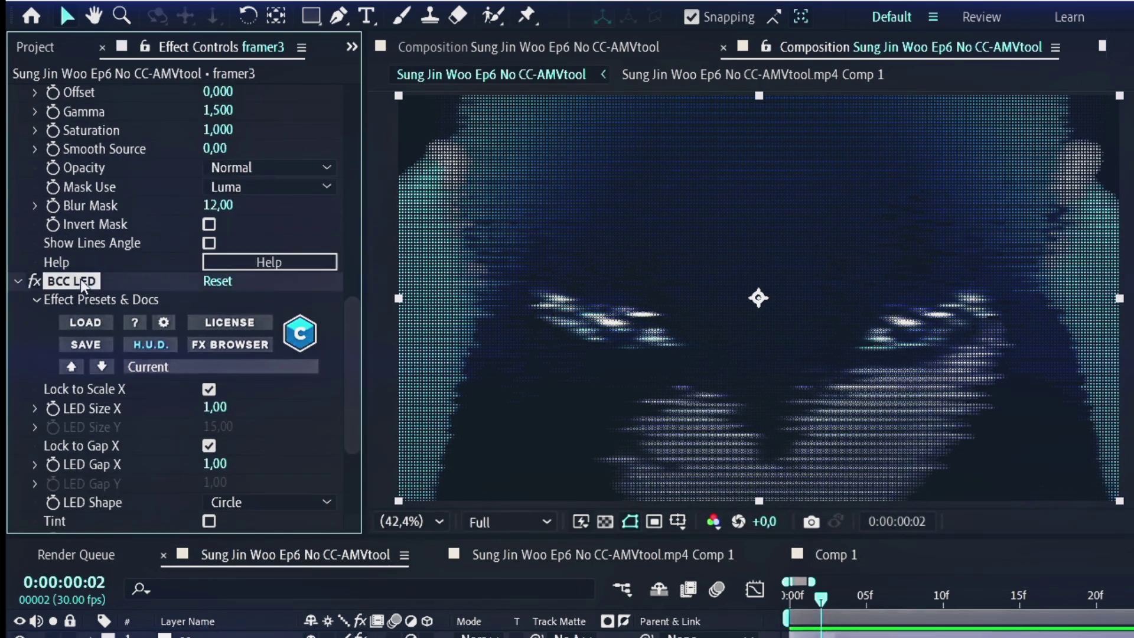
{"action": "scroll", "coordinate": [114, 240], "scroll_direction": "down", "scroll_amount": 5}
{"action": "scroll", "coordinate": [114, 240], "scroll_direction": "down", "scroll_amount": 1}
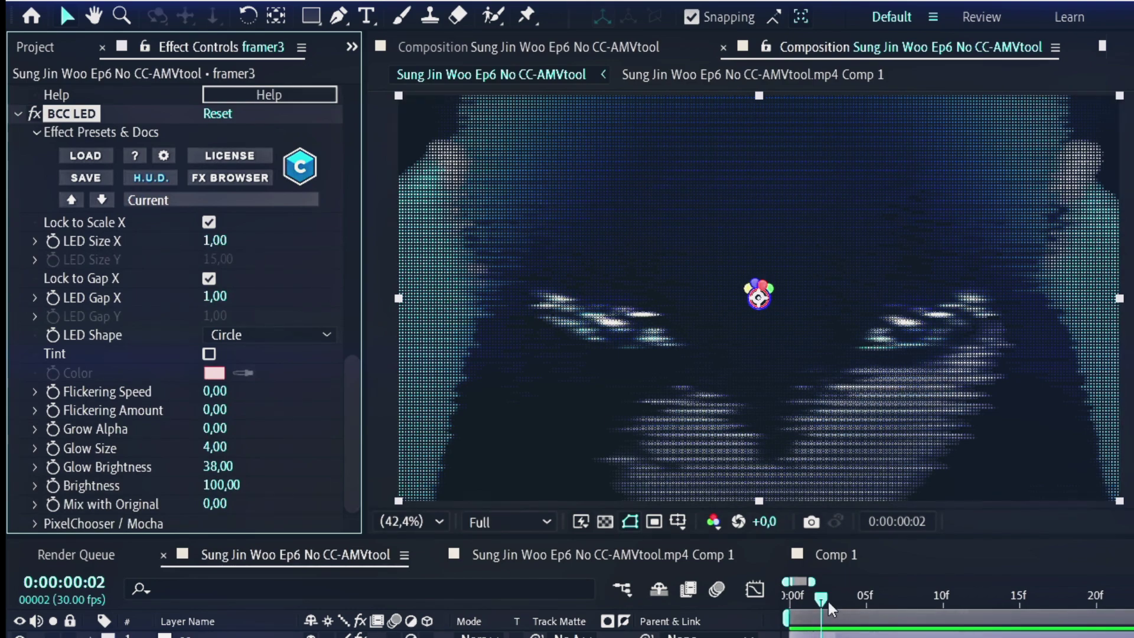
{"action": "left_click", "coordinate": [830, 604]}
{"action": "left_click", "coordinate": [130, 471]}
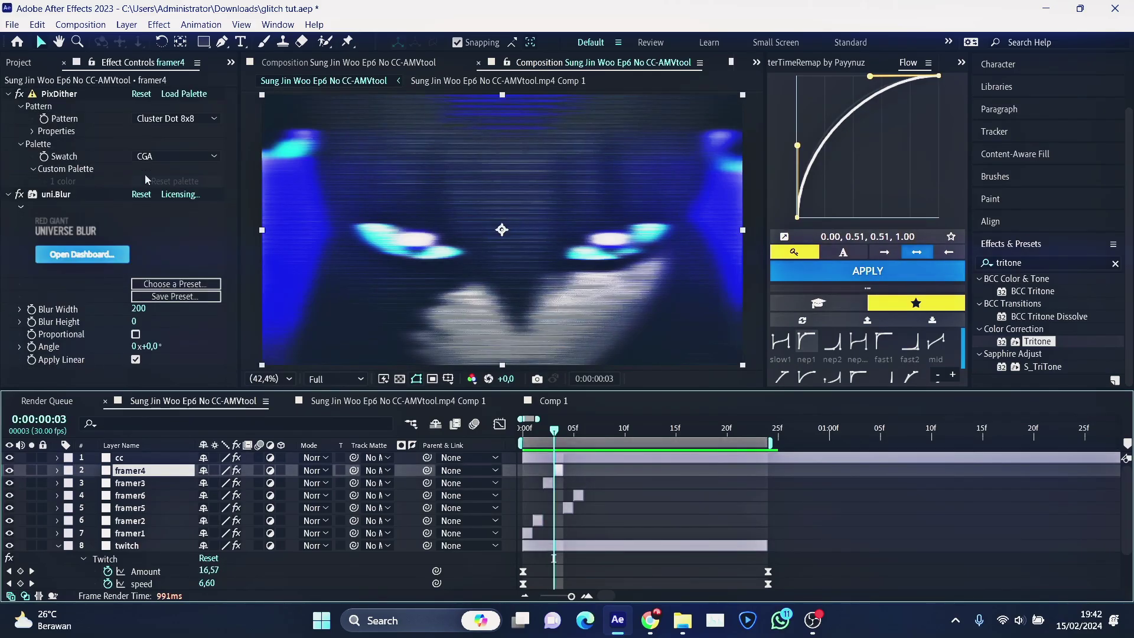
Step: Inspect framer4's PixDither and uni.Blur, comparing against framer2 at frames 1 and 3
{"action": "left_click", "coordinate": [60, 94]}
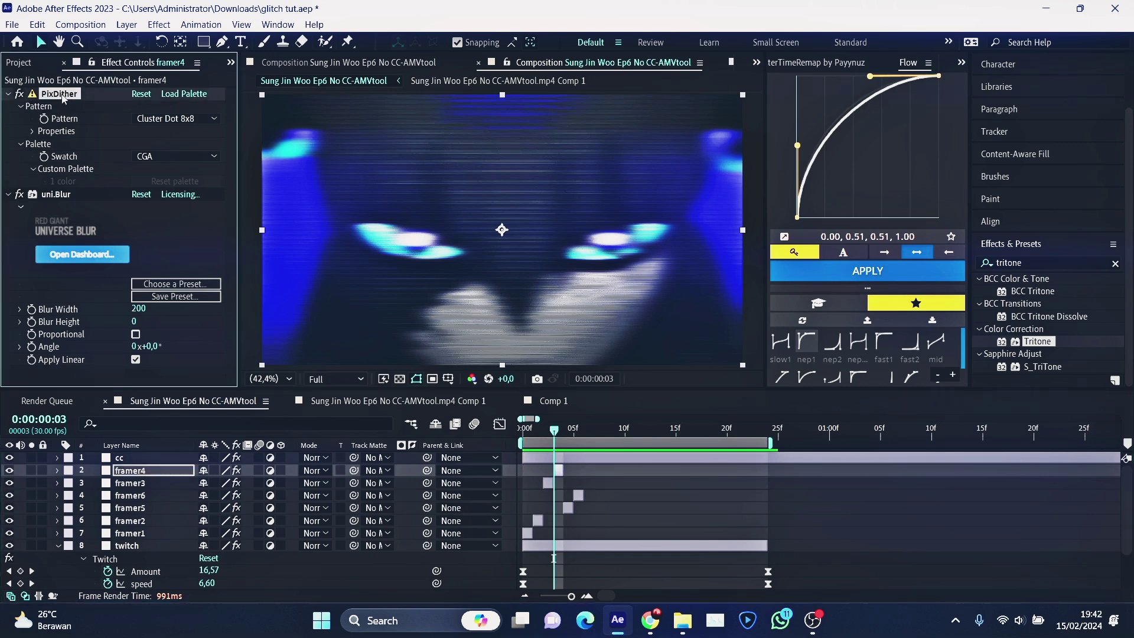
{"action": "left_click", "coordinate": [58, 204]}
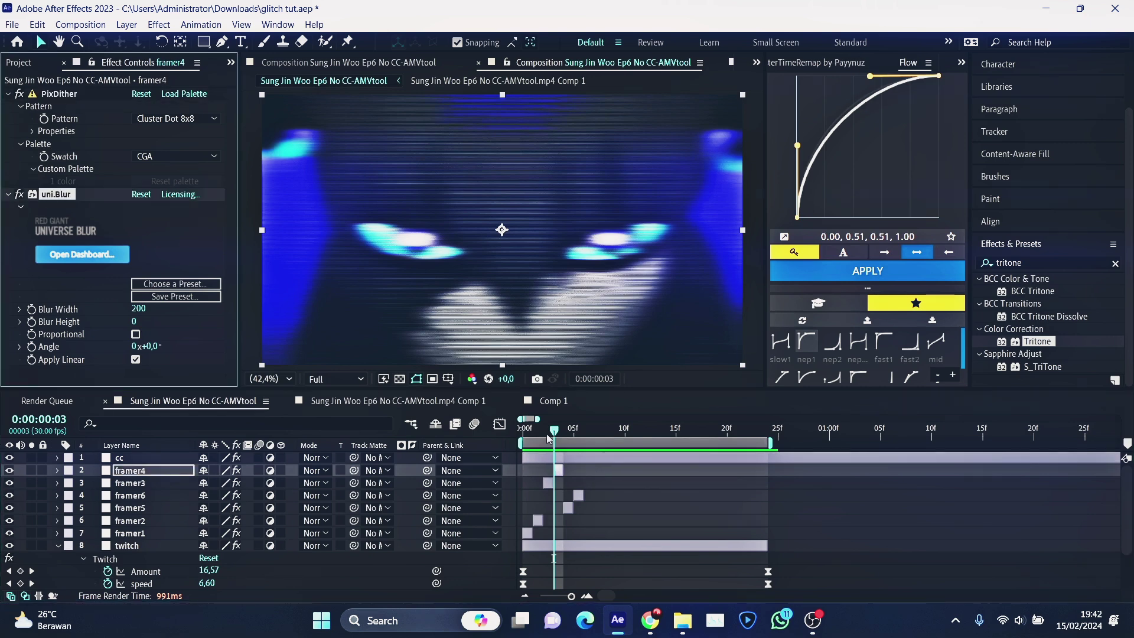
{"action": "left_click_drag", "start_coordinate": [549, 437], "coordinate": [534, 437]}
{"action": "left_click", "coordinate": [542, 520]}
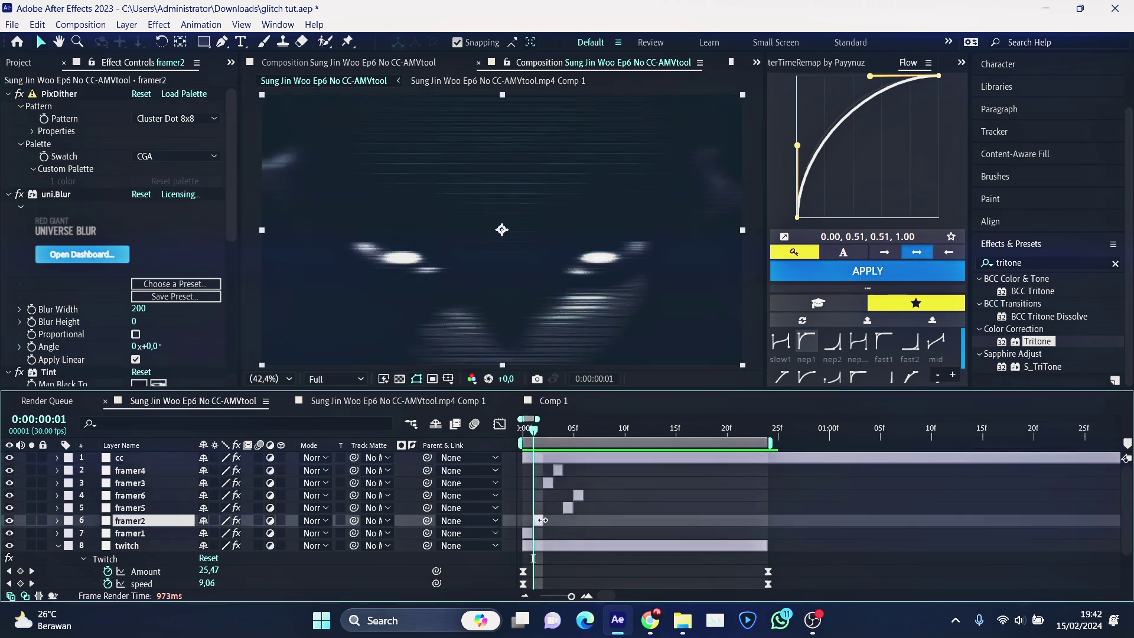
{"action": "left_click", "coordinate": [557, 471]}
{"action": "left_click", "coordinate": [554, 429]}
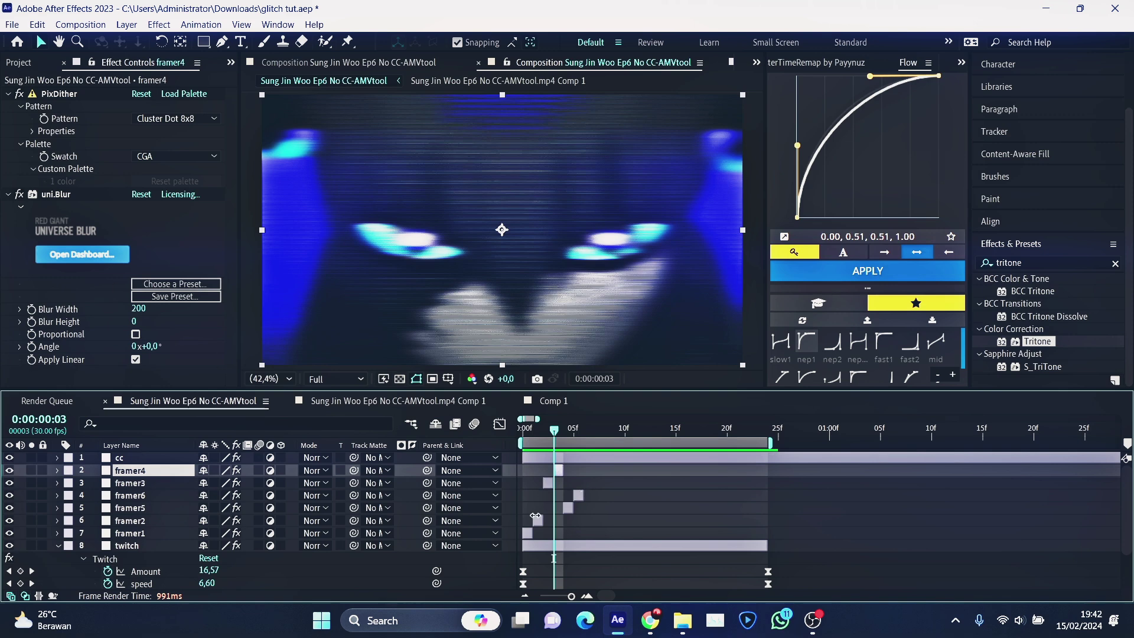
Step: Compare framer2's Tint and S_Hotspots with framer4, then advance to frame 4 showing framer5's effects
{"action": "left_click", "coordinate": [536, 518]}
{"action": "scroll", "coordinate": [74, 319], "scroll_direction": "down", "scroll_amount": 5}
{"action": "scroll", "coordinate": [74, 319], "scroll_direction": "up", "scroll_amount": 2}
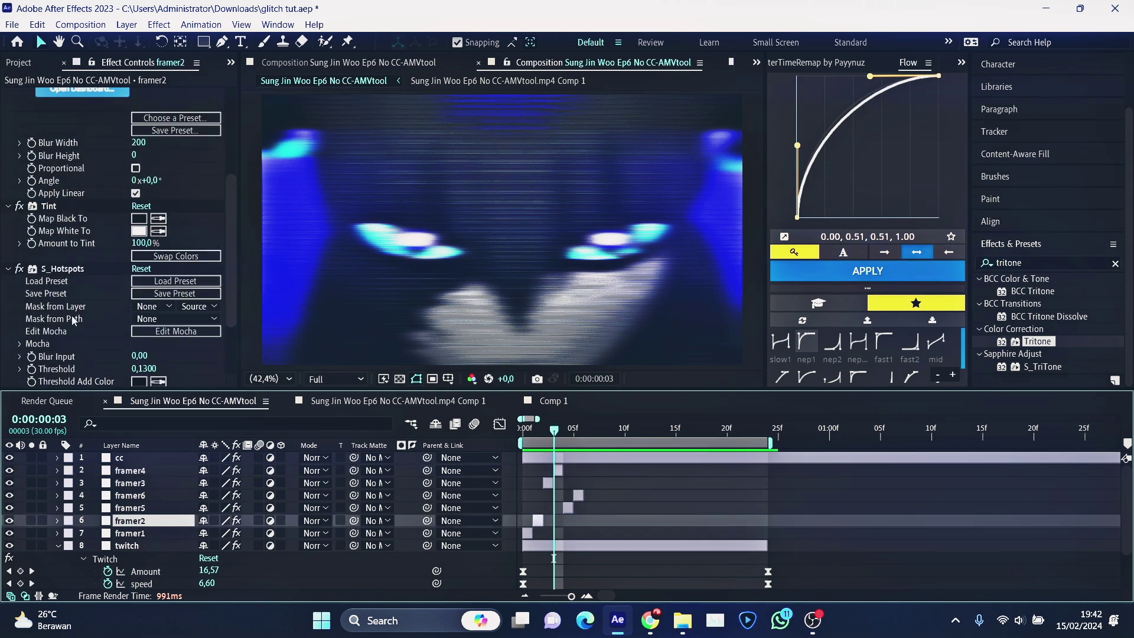
{"action": "scroll", "coordinate": [71, 319], "scroll_direction": "up", "scroll_amount": 1}
{"action": "scroll", "coordinate": [68, 321], "scroll_direction": "down", "scroll_amount": 2}
{"action": "scroll", "coordinate": [66, 321], "scroll_direction": "down", "scroll_amount": 2}
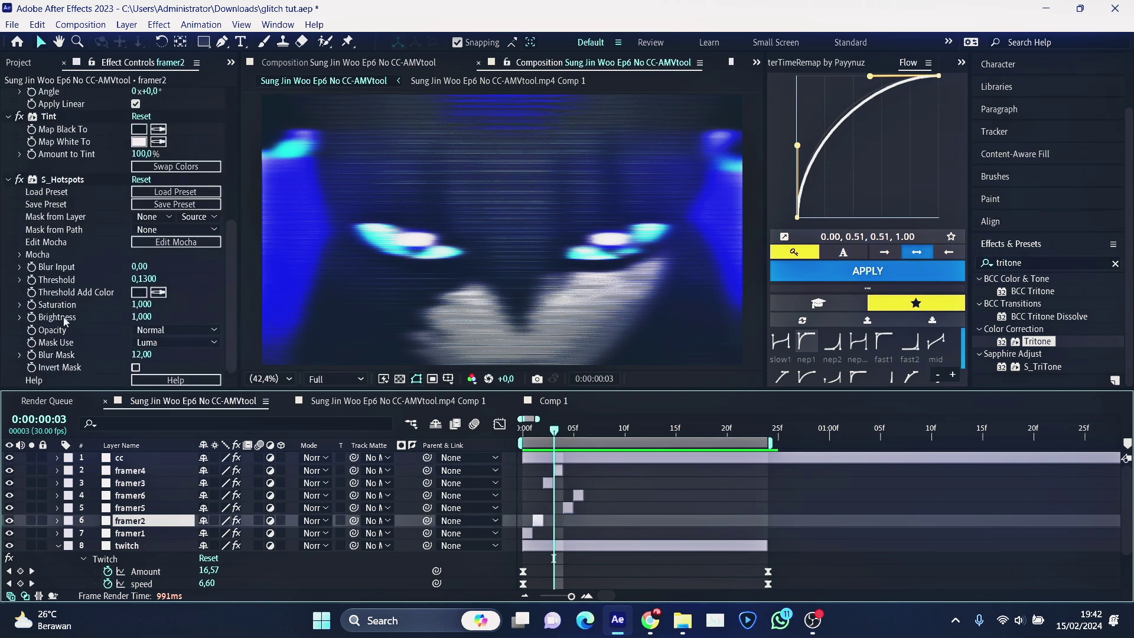
{"action": "left_click", "coordinate": [559, 470]}
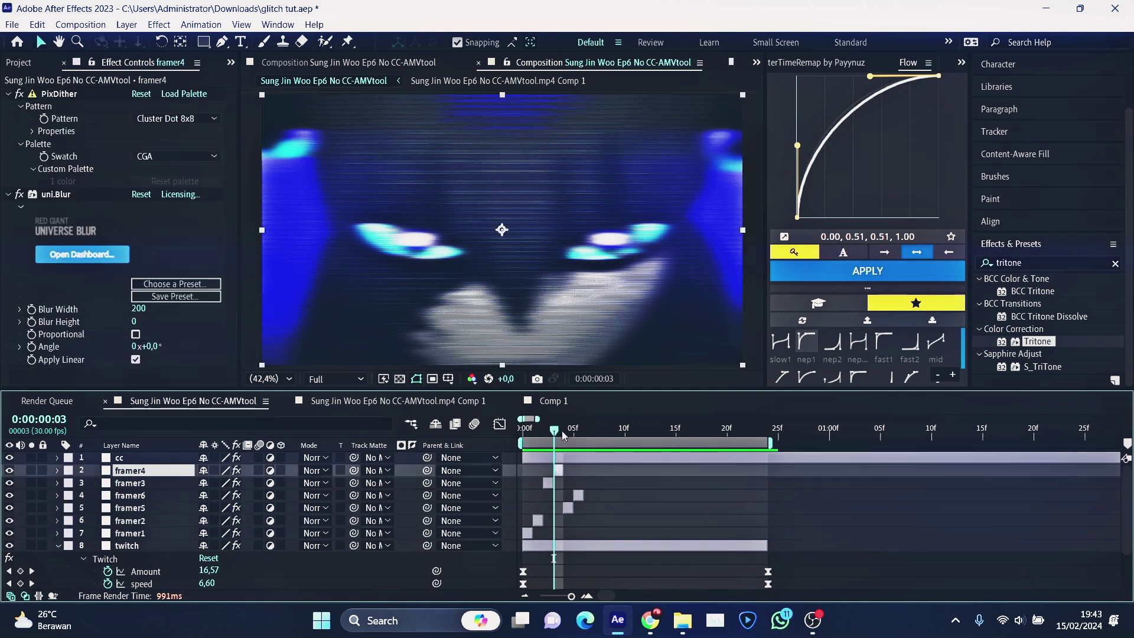
{"action": "left_click", "coordinate": [563, 434]}
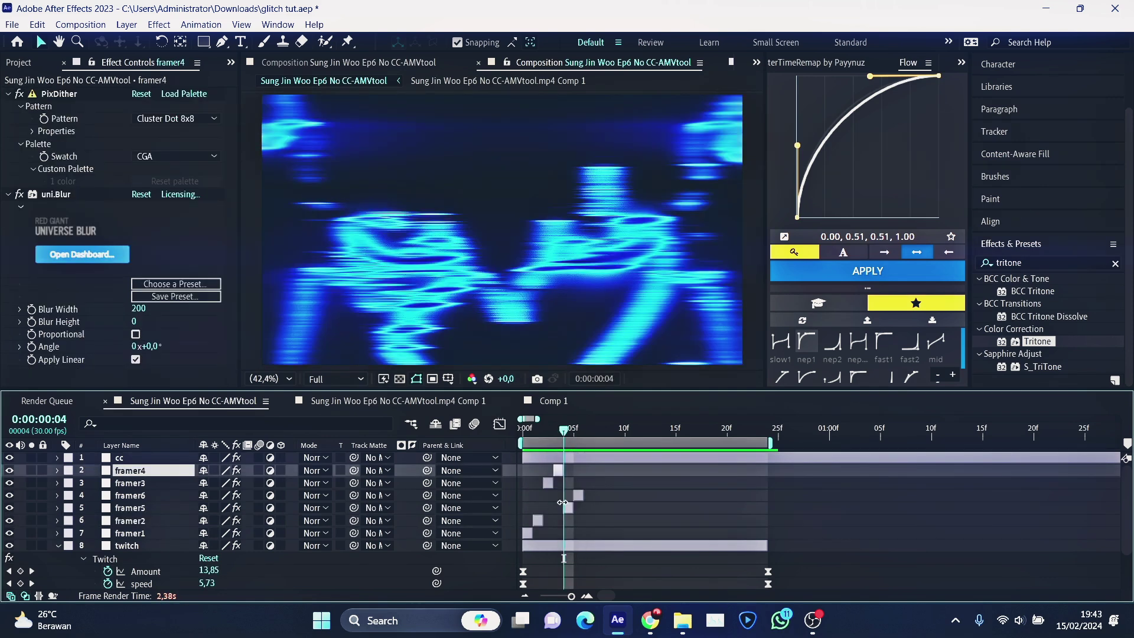
{"action": "left_click", "coordinate": [565, 507]}
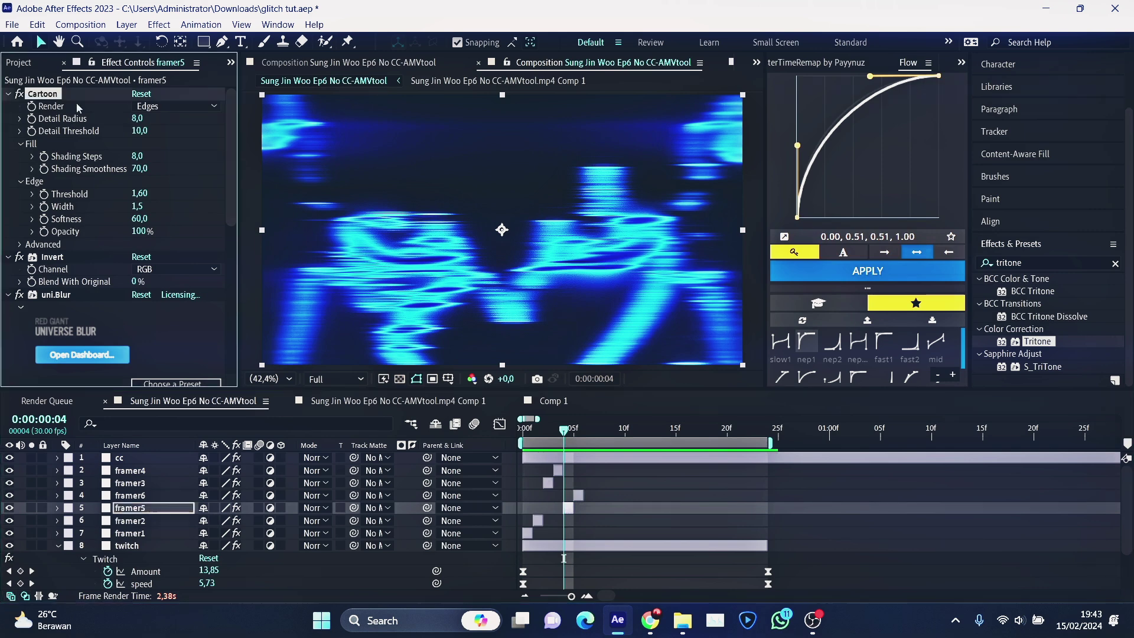
Step: Scroll through framer5's effects, then select framer1 and jump to the composition start
{"action": "scroll", "coordinate": [83, 246], "scroll_direction": "down", "scroll_amount": 3}
{"action": "scroll", "coordinate": [54, 253], "scroll_direction": "down", "scroll_amount": 3}
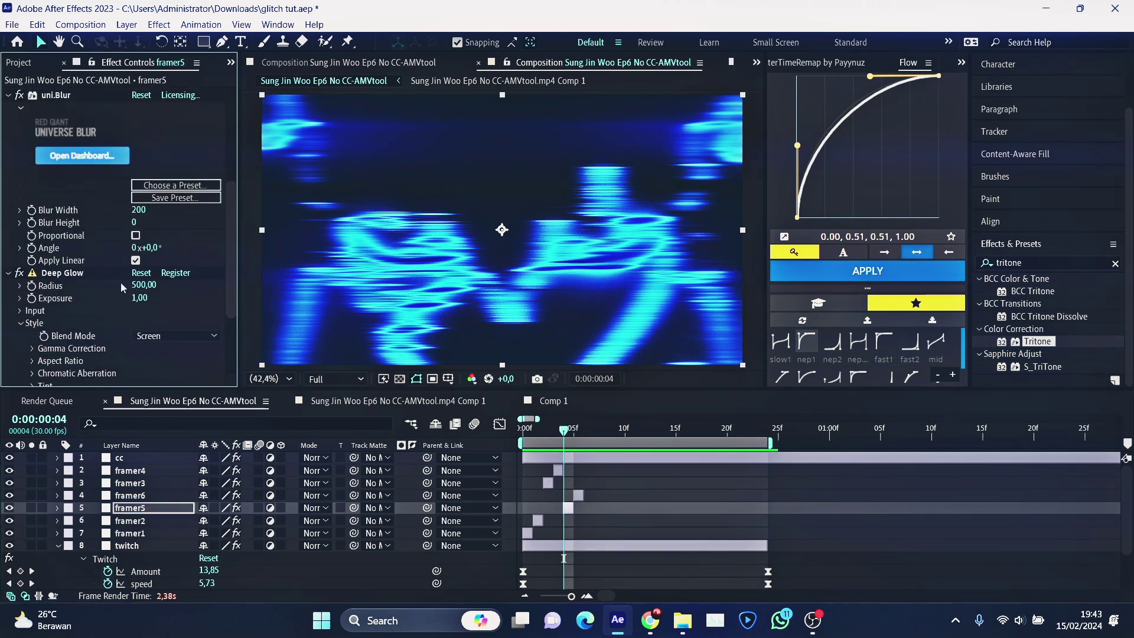
{"action": "scroll", "coordinate": [120, 282], "scroll_direction": "down", "scroll_amount": 3}
{"action": "scroll", "coordinate": [214, 285], "scroll_direction": "down", "scroll_amount": 3}
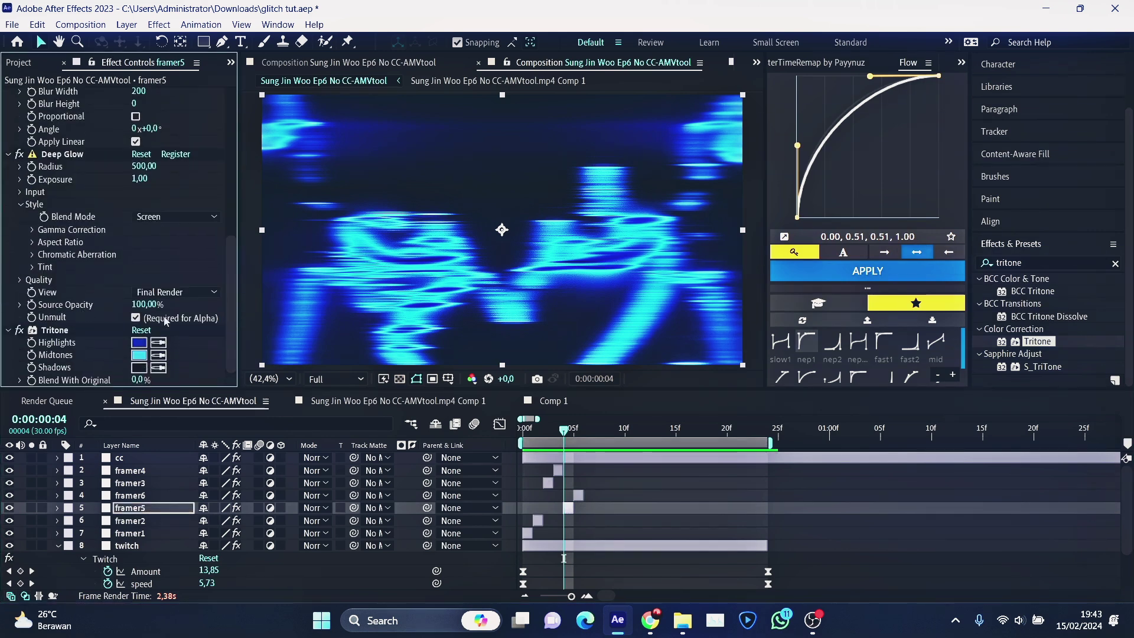
{"action": "left_click", "coordinate": [525, 533]}
{"action": "key", "text": "i"}
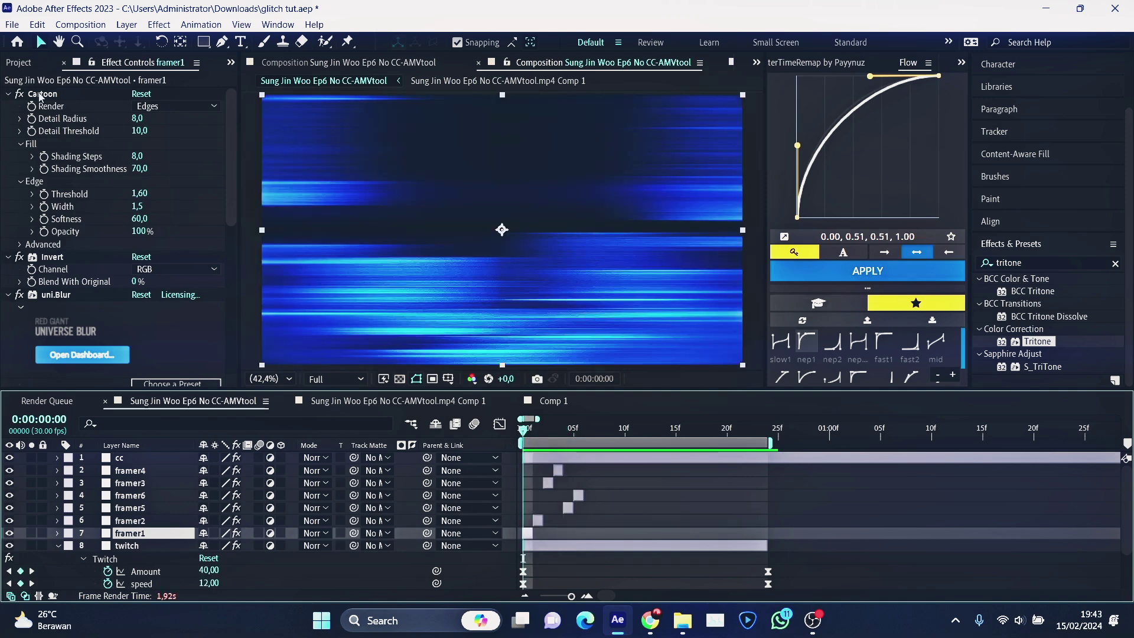
Step: Advance to frame 5 and show framer6's PixDither (Cluster Dot 8x8, PICO-8), Universe Blur and S_Hotspots
{"action": "left_click", "coordinate": [564, 428]}
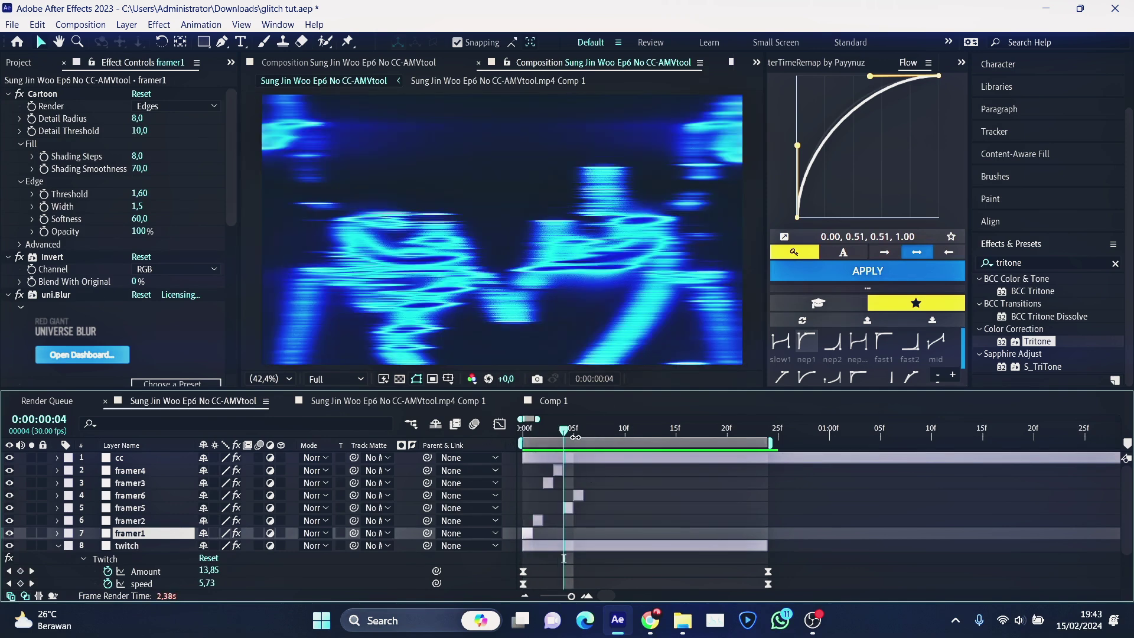
{"action": "left_click", "coordinate": [574, 429]}
{"action": "left_click", "coordinate": [579, 506]}
{"action": "left_click", "coordinate": [581, 499]}
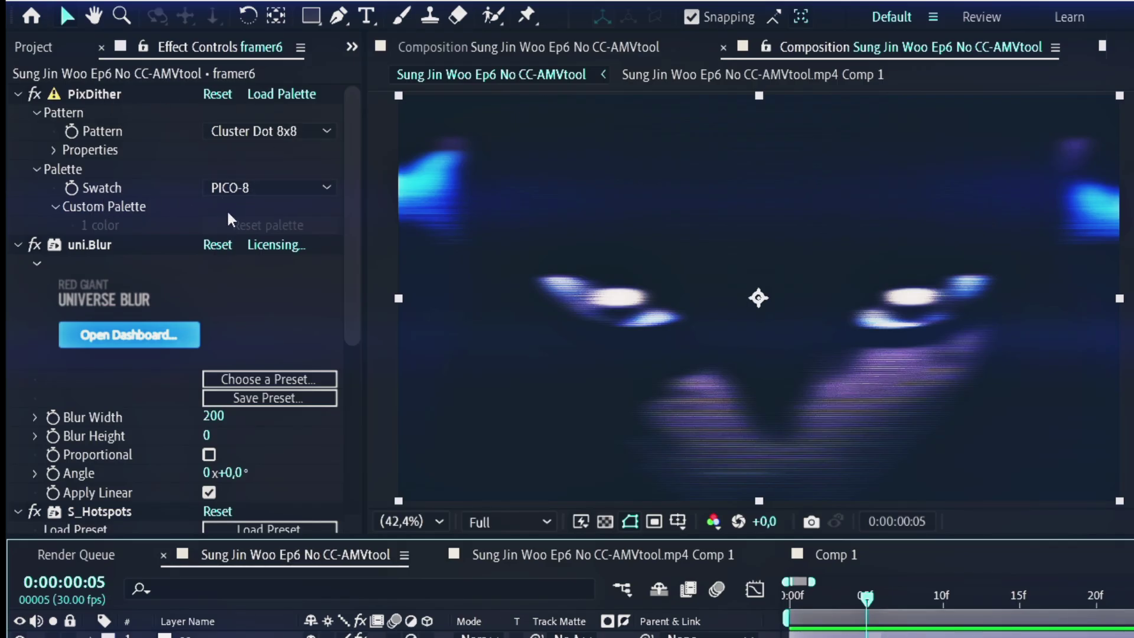
{"action": "left_click", "coordinate": [115, 245]}
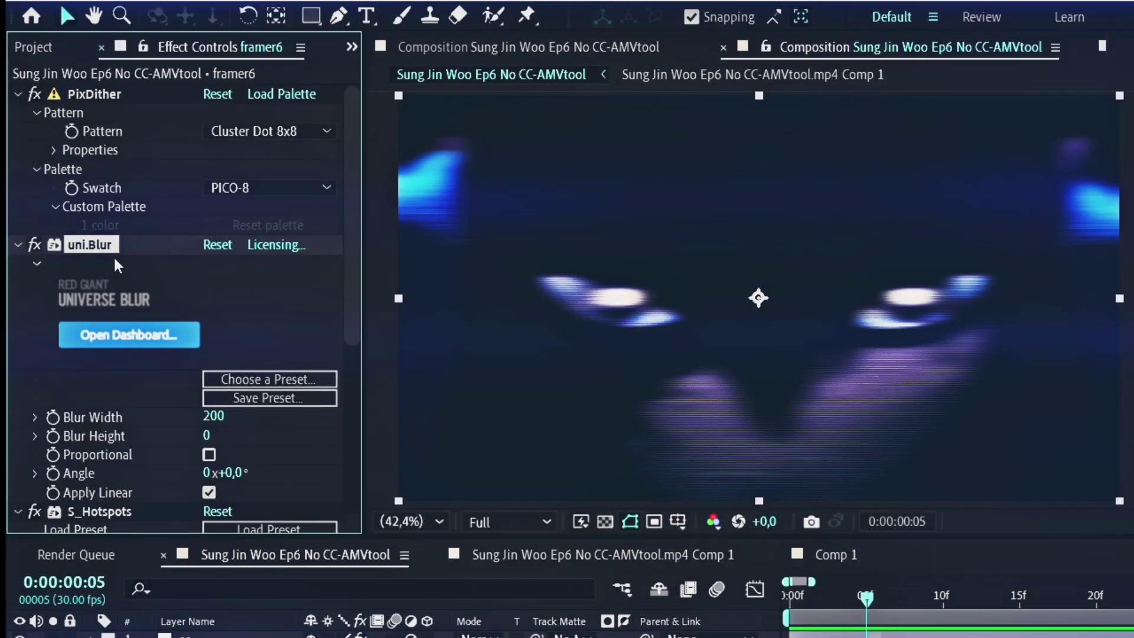
{"action": "scroll", "coordinate": [256, 432], "scroll_direction": "down", "scroll_amount": 2}
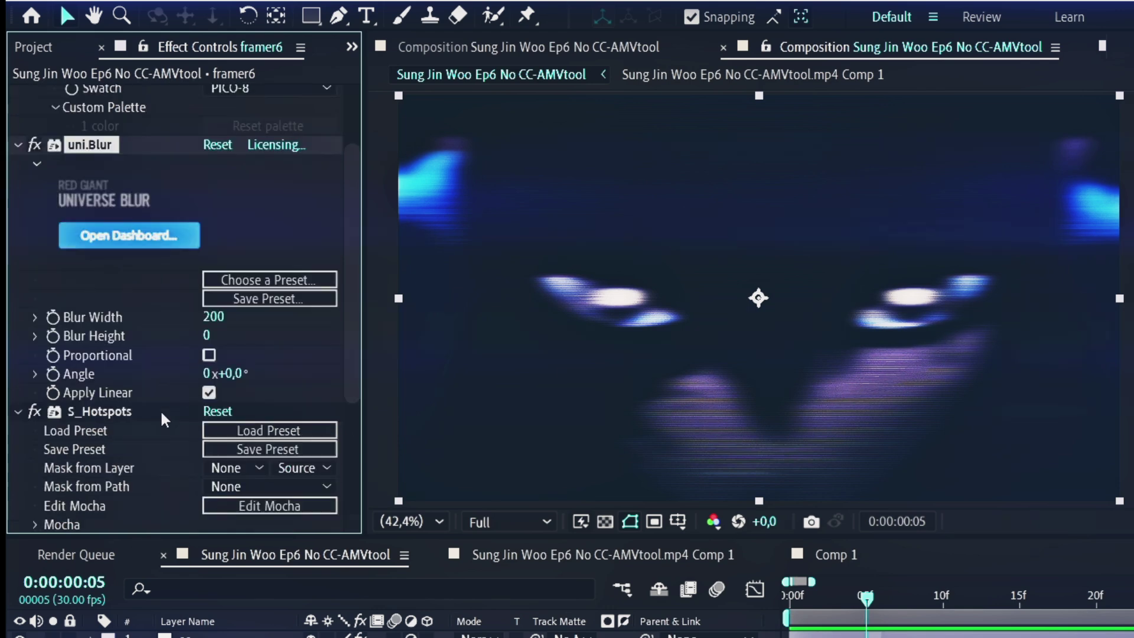
{"action": "scroll", "coordinate": [177, 384], "scroll_direction": "down", "scroll_amount": 1}
{"action": "left_click", "coordinate": [115, 362]}
{"action": "scroll", "coordinate": [147, 322], "scroll_direction": "down", "scroll_amount": 2}
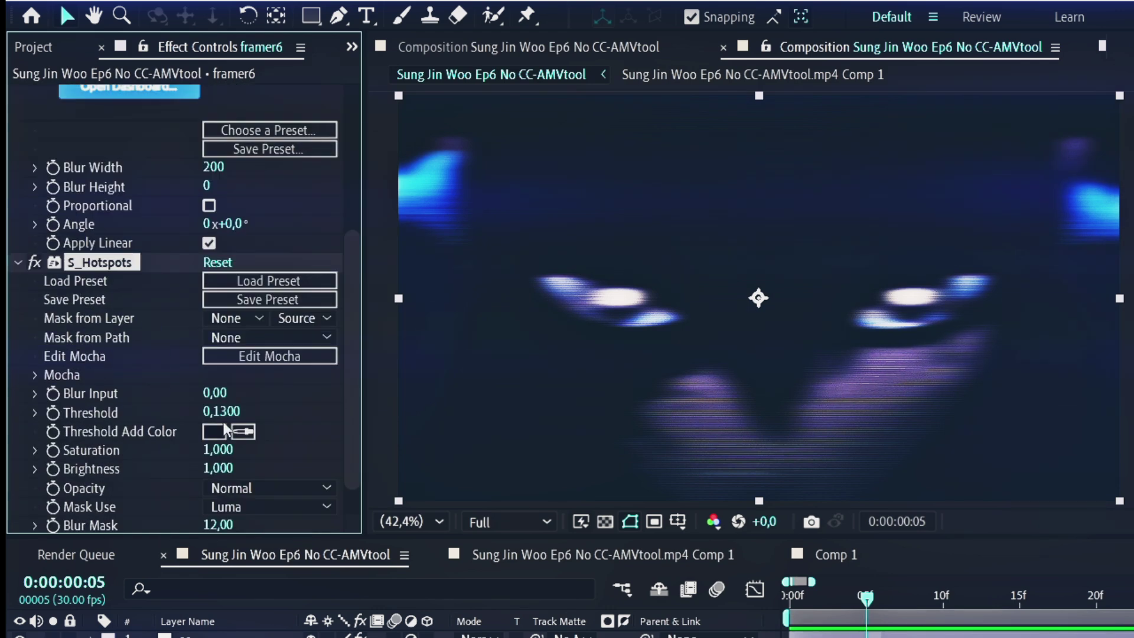
{"action": "left_click", "coordinate": [859, 573]}
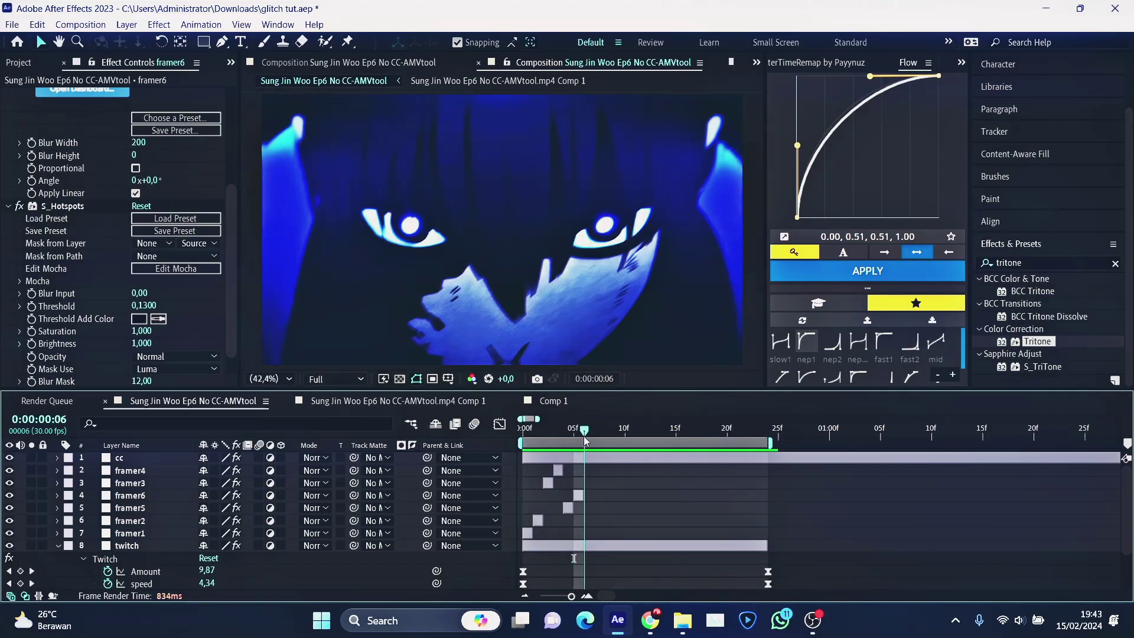
Step: Return to the first frame and turn on Frame Blending and Motion Blur for the comp
{"action": "mouse_move", "coordinate": [864, 586]}
{"action": "left_mouse_down"}
{"action": "mouse_move", "coordinate": [533, 440]}
{"action": "mouse_move", "coordinate": [600, 448]}
{"action": "left_mouse_up"}
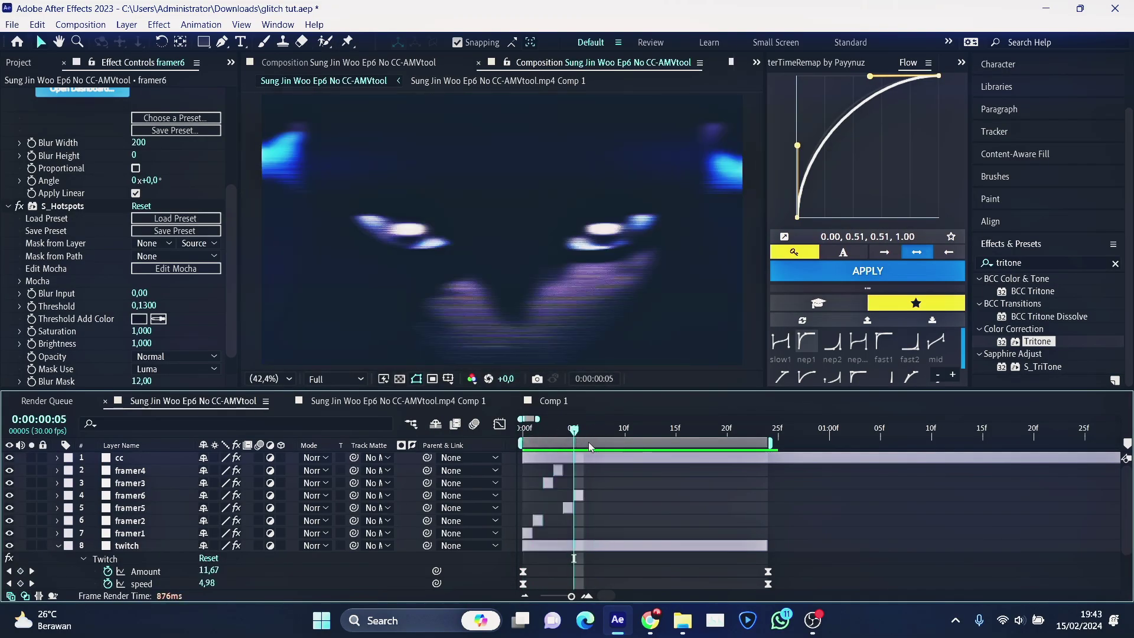
{"action": "left_click_drag", "start_coordinate": [599, 447], "coordinate": [523, 444]}
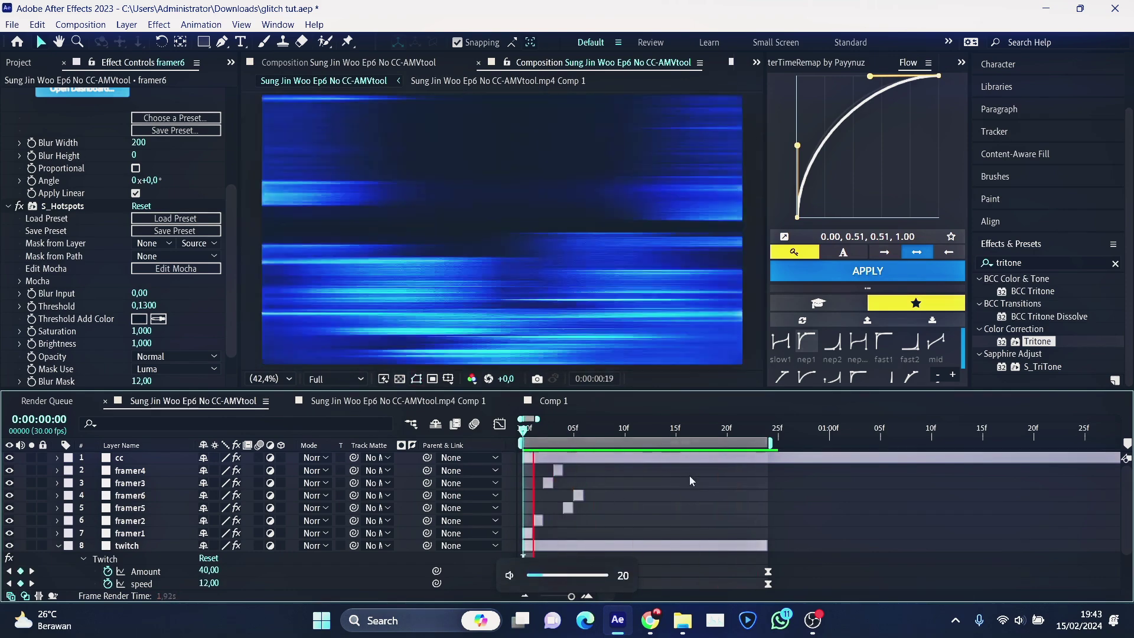
{"action": "key", "text": "space"}
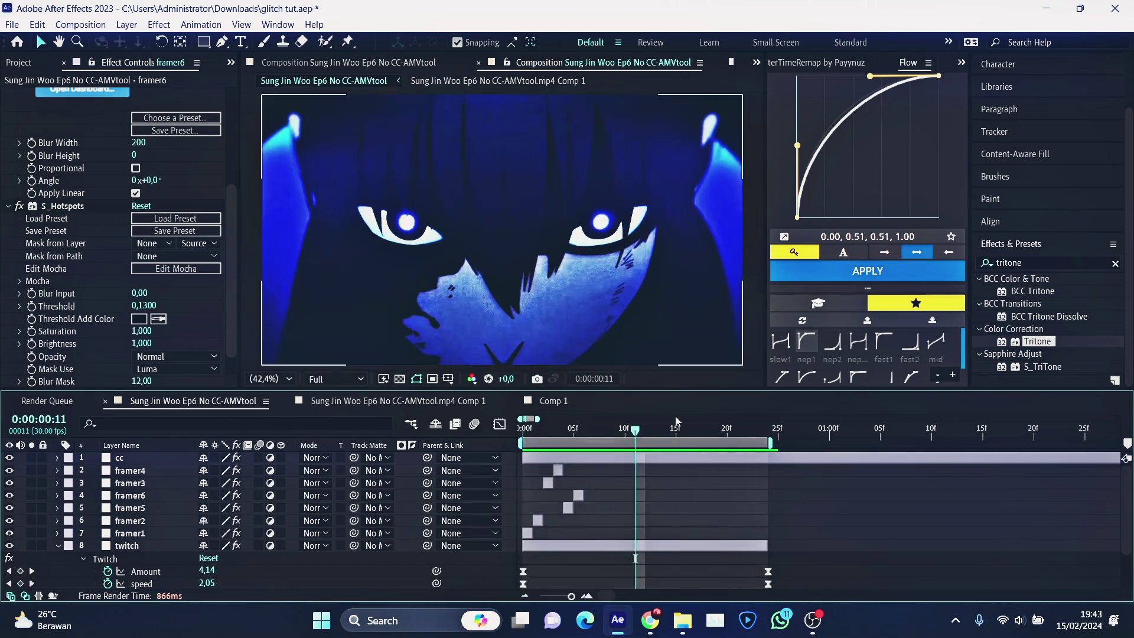
{"action": "left_click", "coordinate": [476, 424]}
{"action": "left_click", "coordinate": [455, 424]}
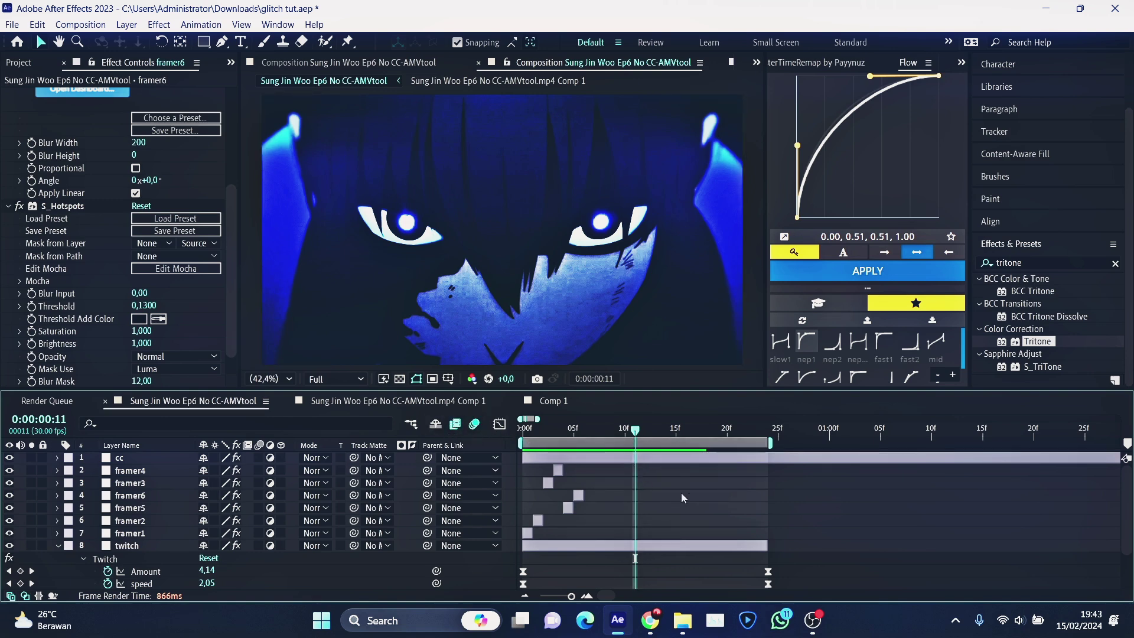
Step: Save the project with Ctrl+S and play the finished glitch transition preview
{"action": "key", "text": "space"}
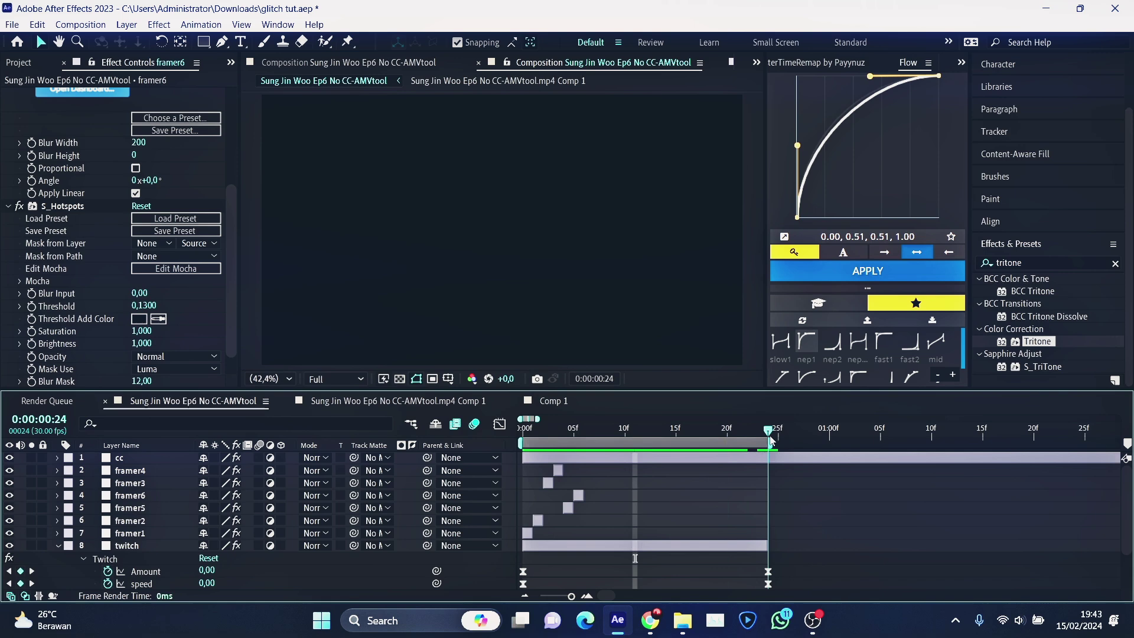
{"action": "key", "text": "ctrl+s"}
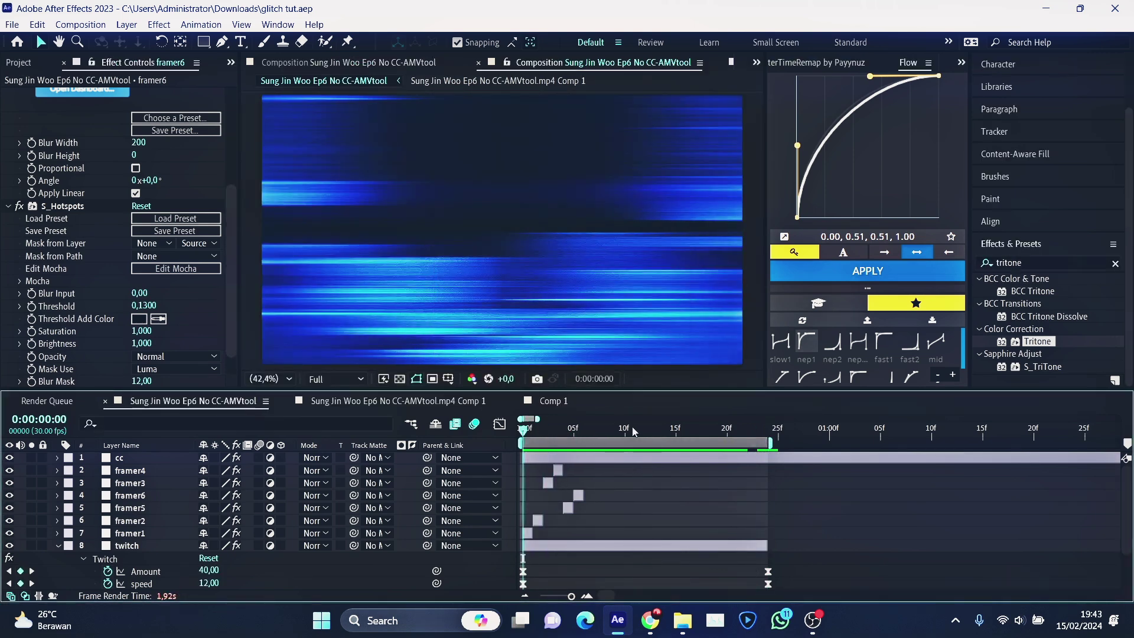
{"action": "key", "text": "space"}
{"action": "key", "text": "space"}
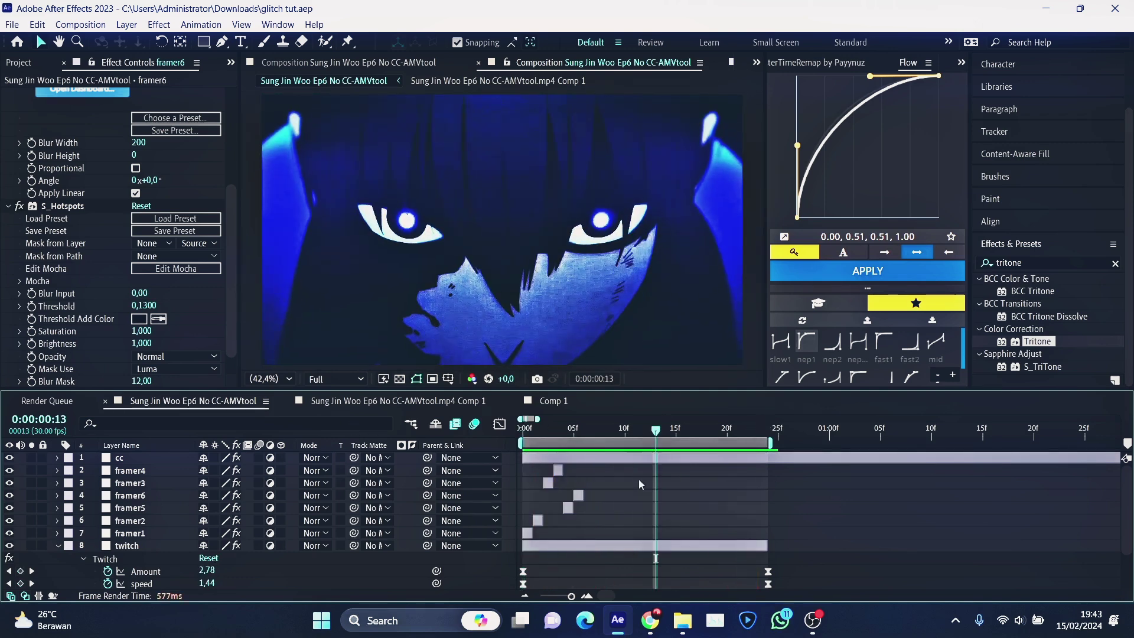